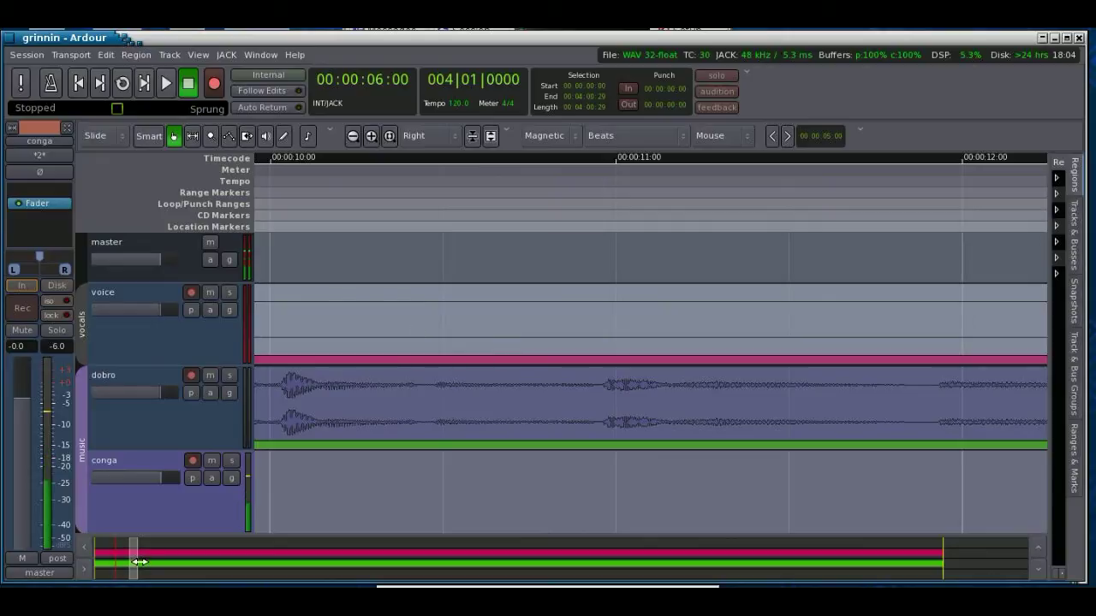
- Widen the summary box so the timeline spans about 0–50 seconds, then switch to the hardware photos
{"action": "left_click_drag", "start_coordinate": [128, 561], "coordinate": [200, 557]}
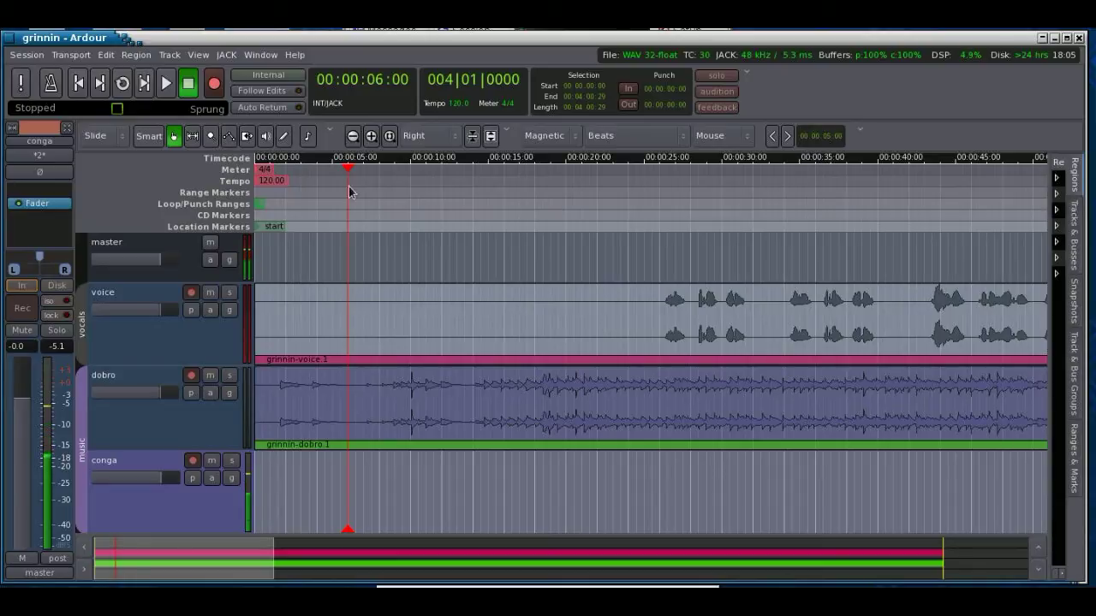
{"action": "key", "text": "alt+Tab"}
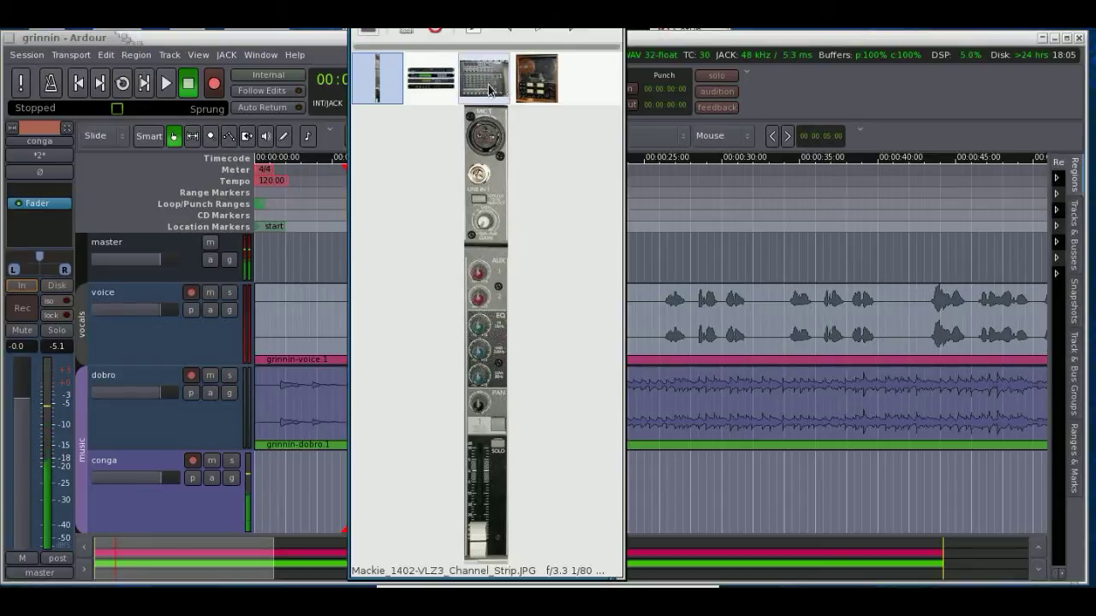
- View the Mackie mixer, tape machine and effects rack photos, close the viewer, and select the voice track
{"action": "left_click", "coordinate": [490, 90]}
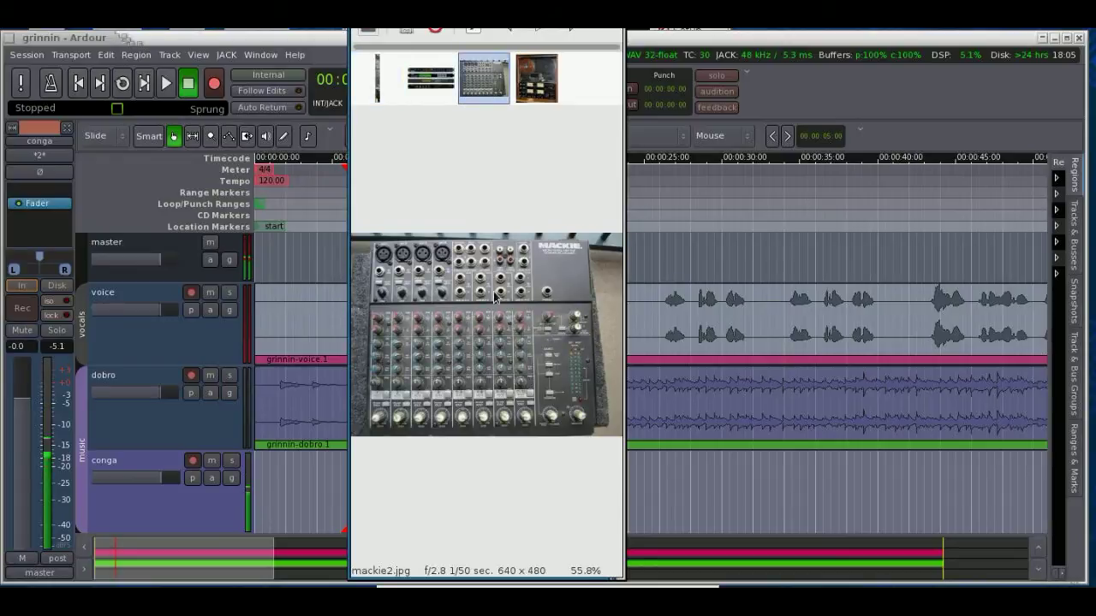
{"action": "left_click", "coordinate": [548, 86]}
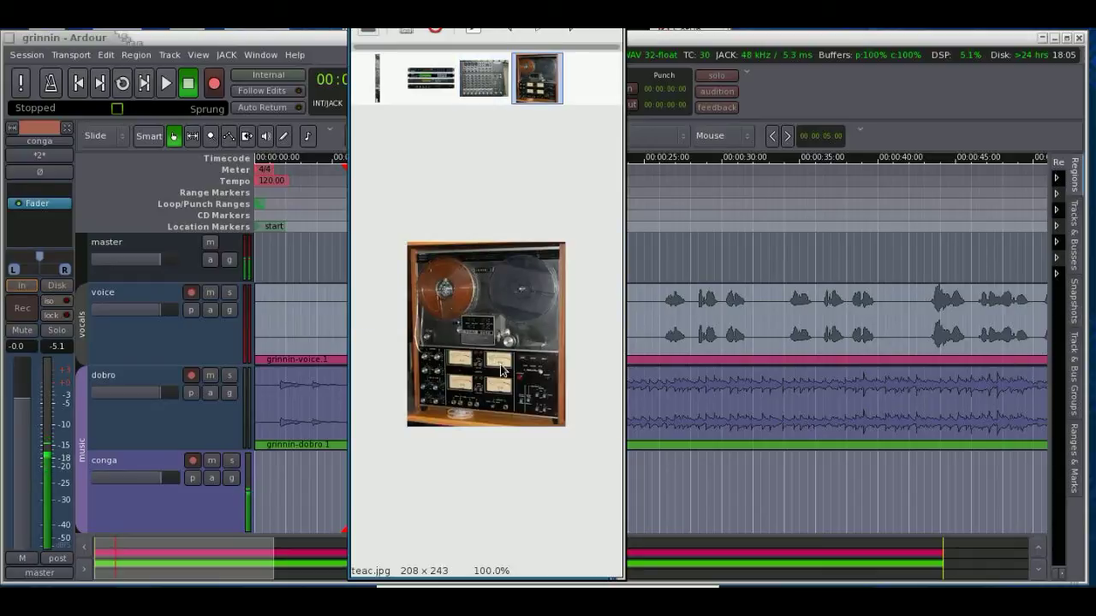
{"action": "left_click", "coordinate": [435, 92]}
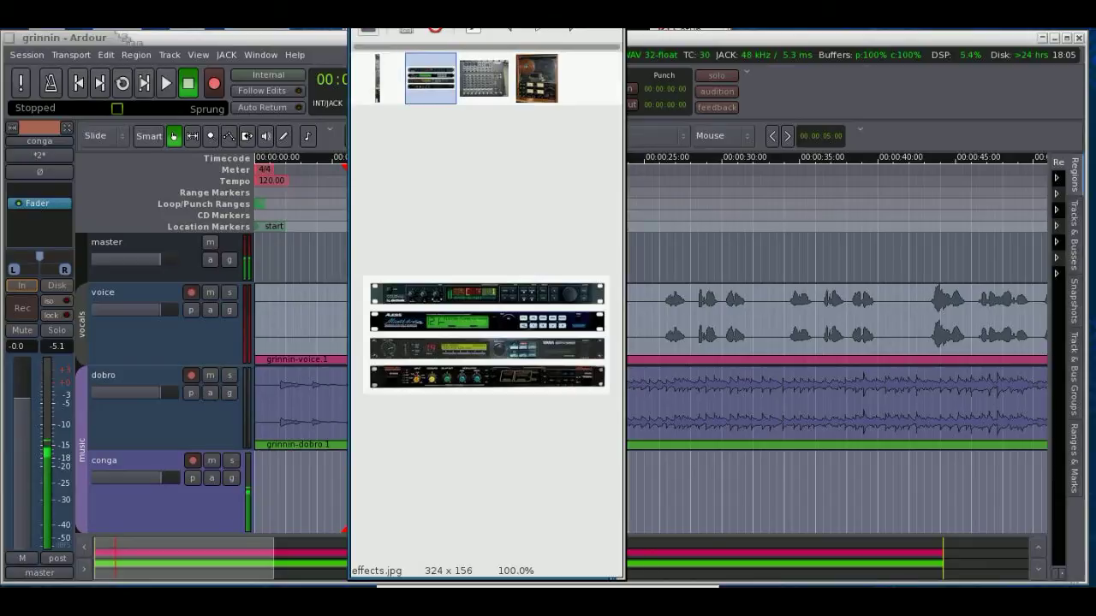
{"action": "key", "text": "ctrl+w"}
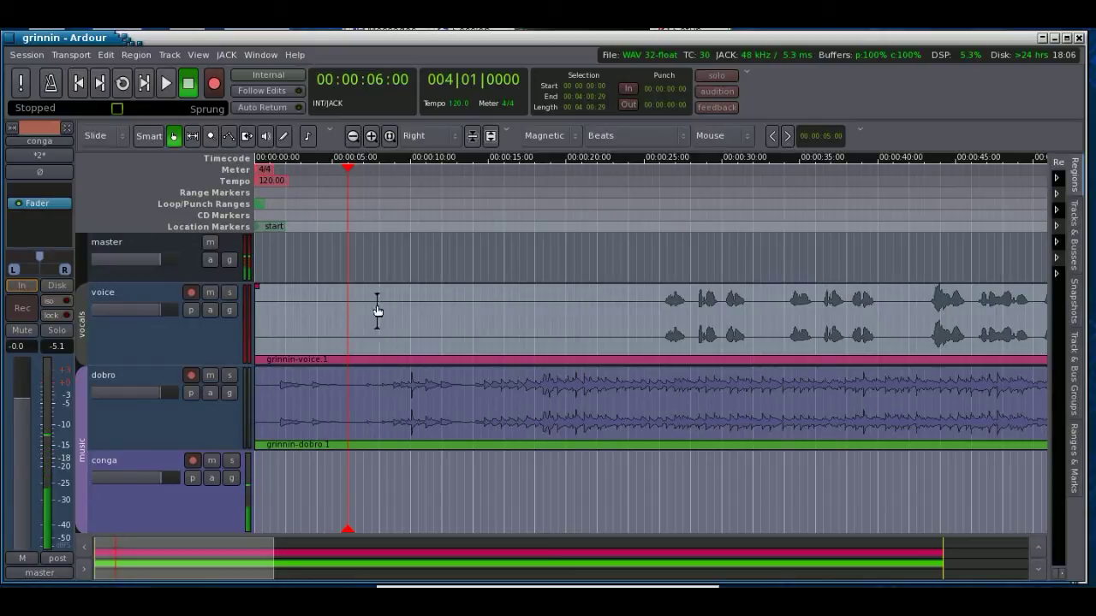
{"action": "left_click", "coordinate": [111, 297]}
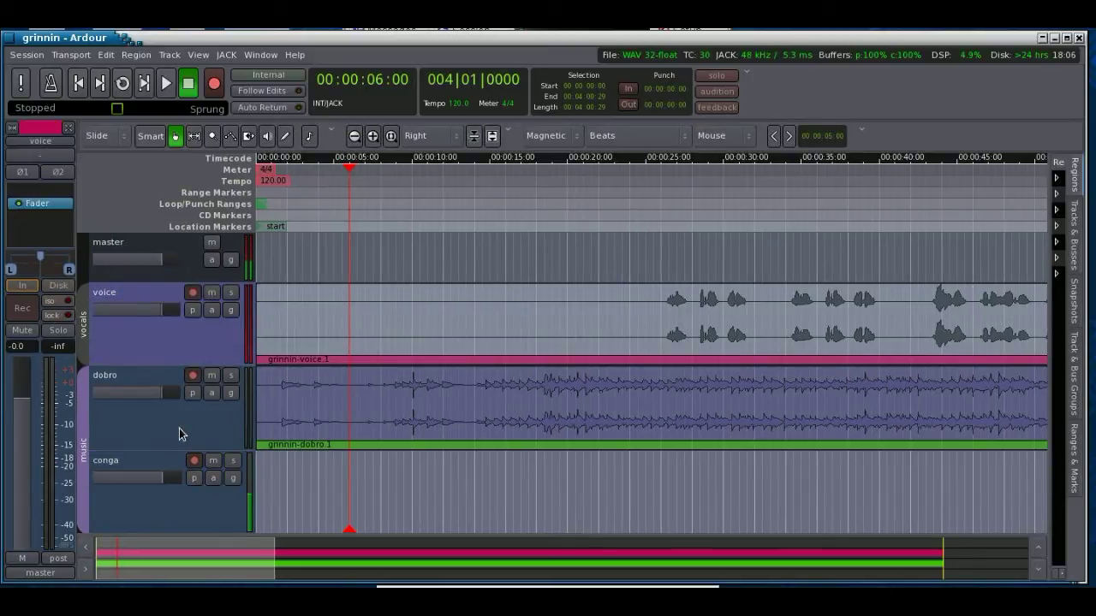
- Select the conga track, then make the voice region and voice track the selection
{"action": "left_click", "coordinate": [163, 469]}
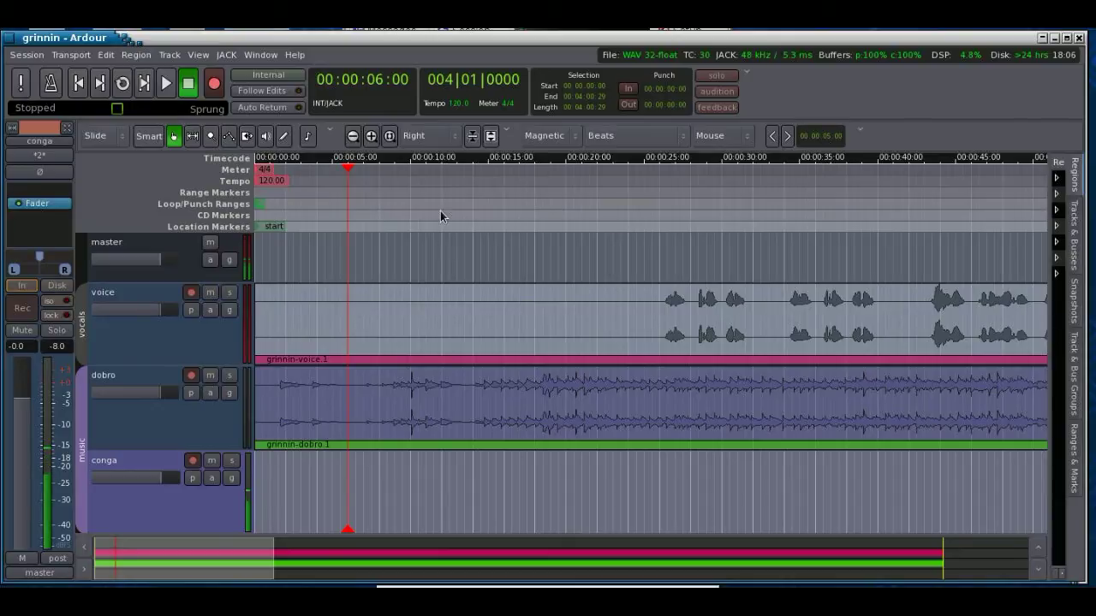
{"action": "left_click", "coordinate": [396, 320]}
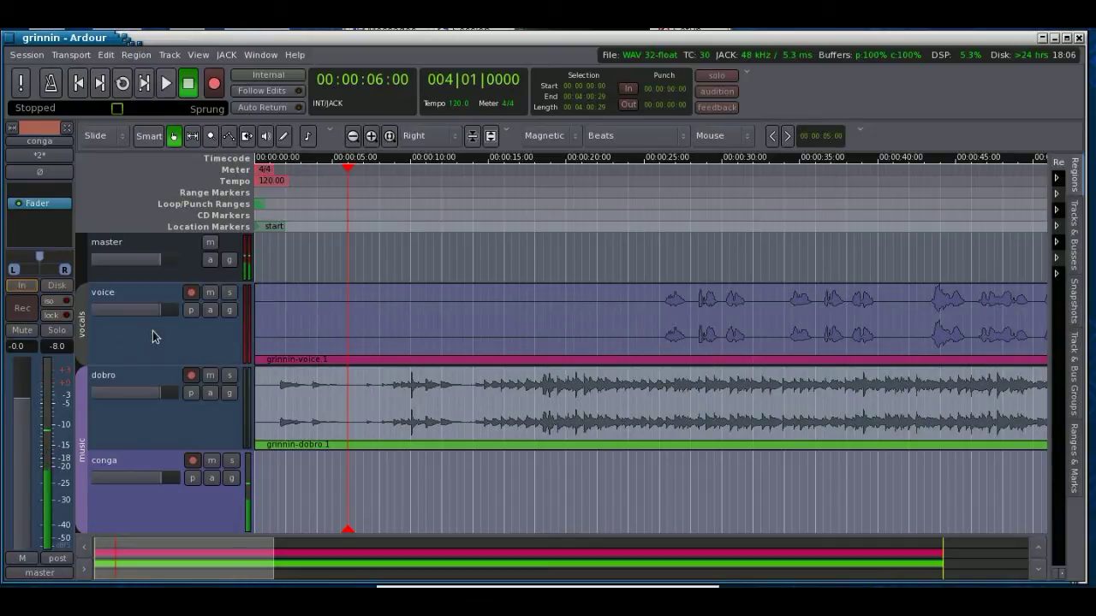
{"action": "left_click", "coordinate": [174, 340]}
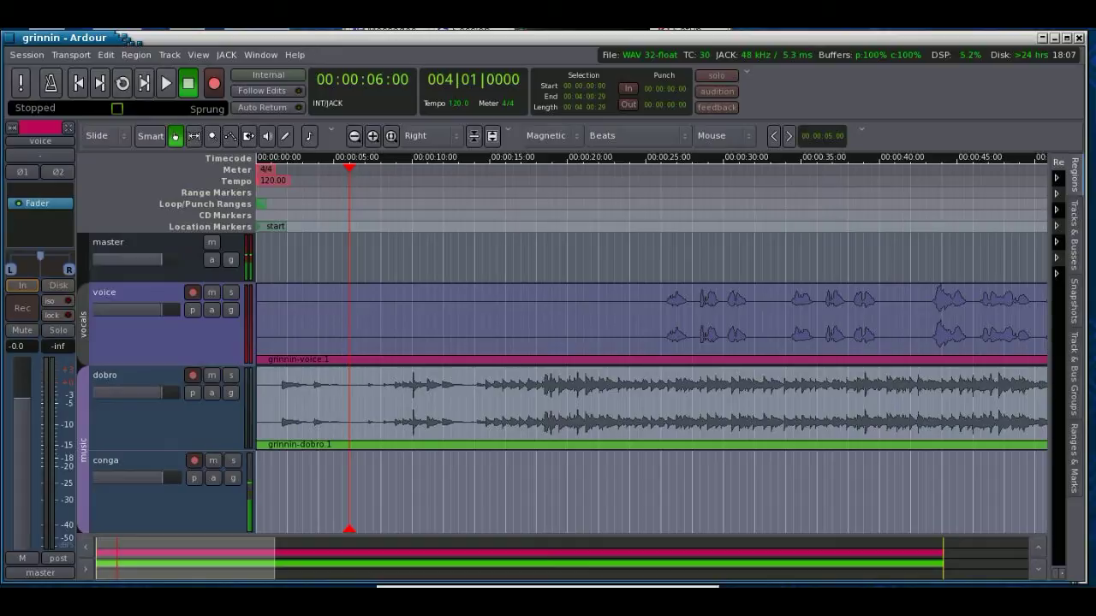
{"action": "left_click", "coordinate": [377, 78]}
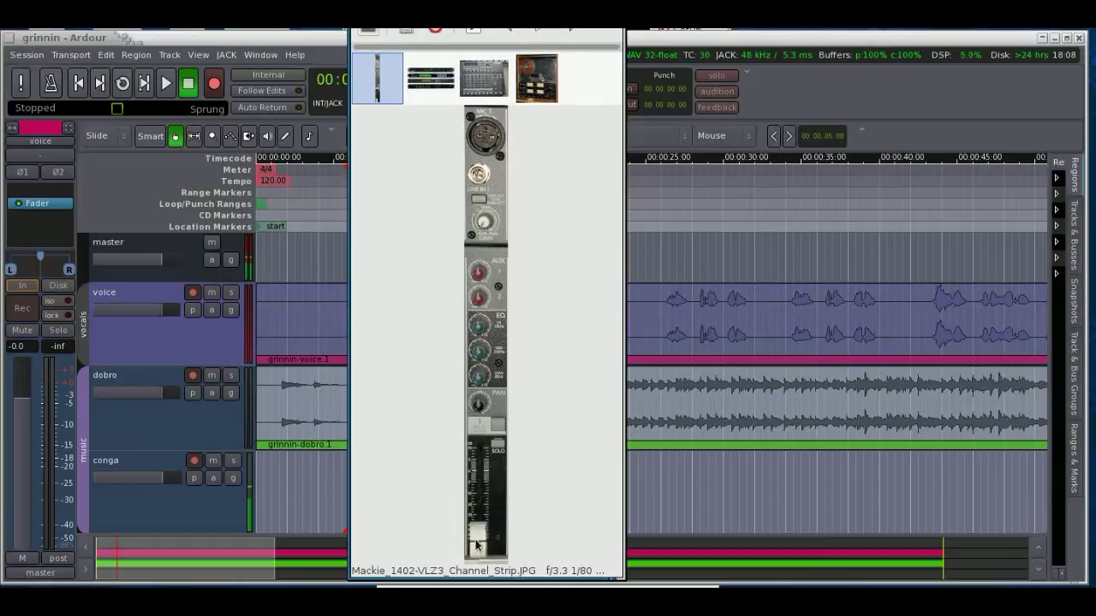
- Show the Mackie_1402-VLZ3_Channel_Strip.JPG mixer photo in the image viewer
{"action": "left_click", "coordinate": [490, 85]}
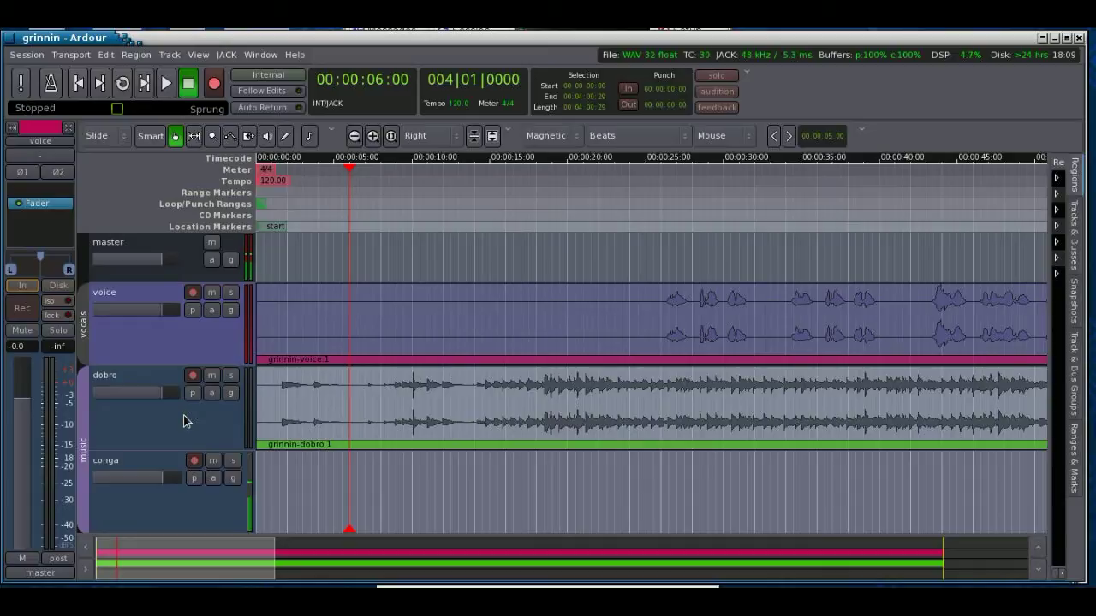
{"action": "key", "text": "alt+m"}
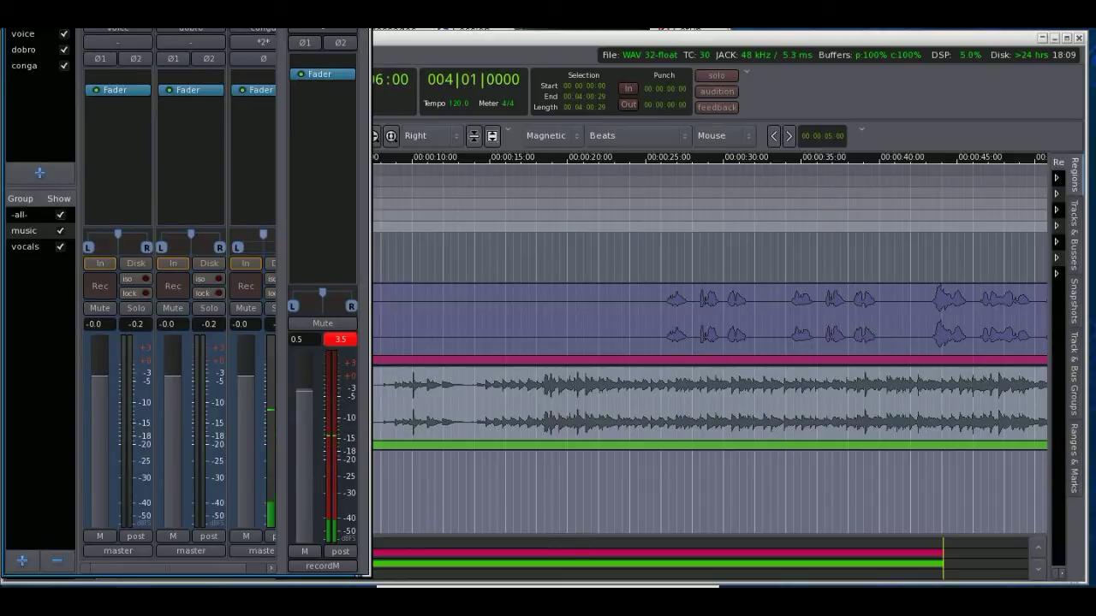
{"action": "left_click_drag", "start_coordinate": [171, 29], "coordinate": [197, 47]}
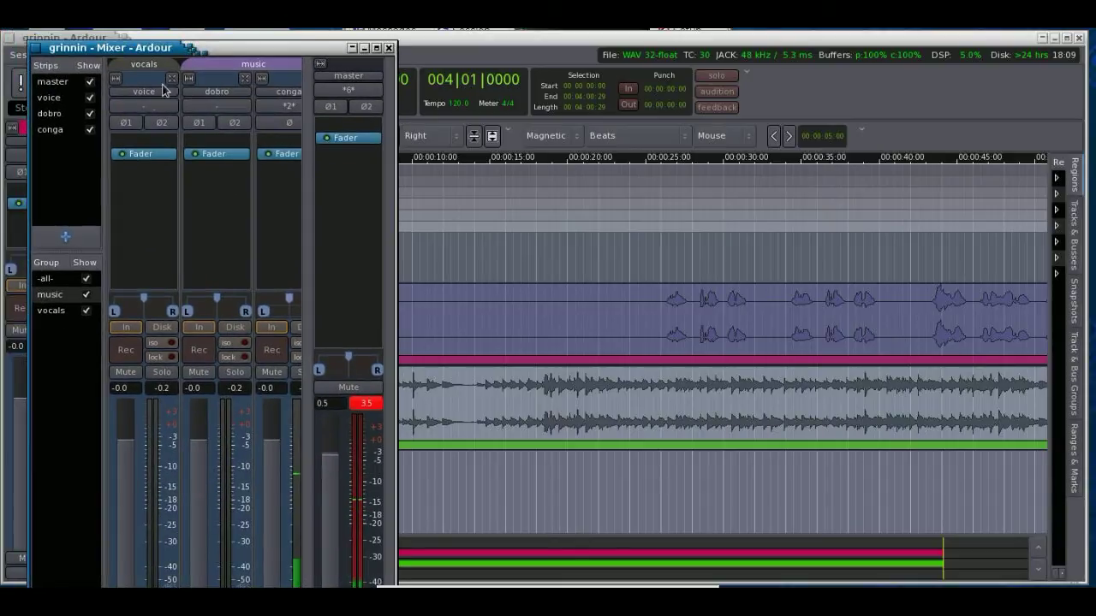
{"action": "left_click", "coordinate": [363, 50]}
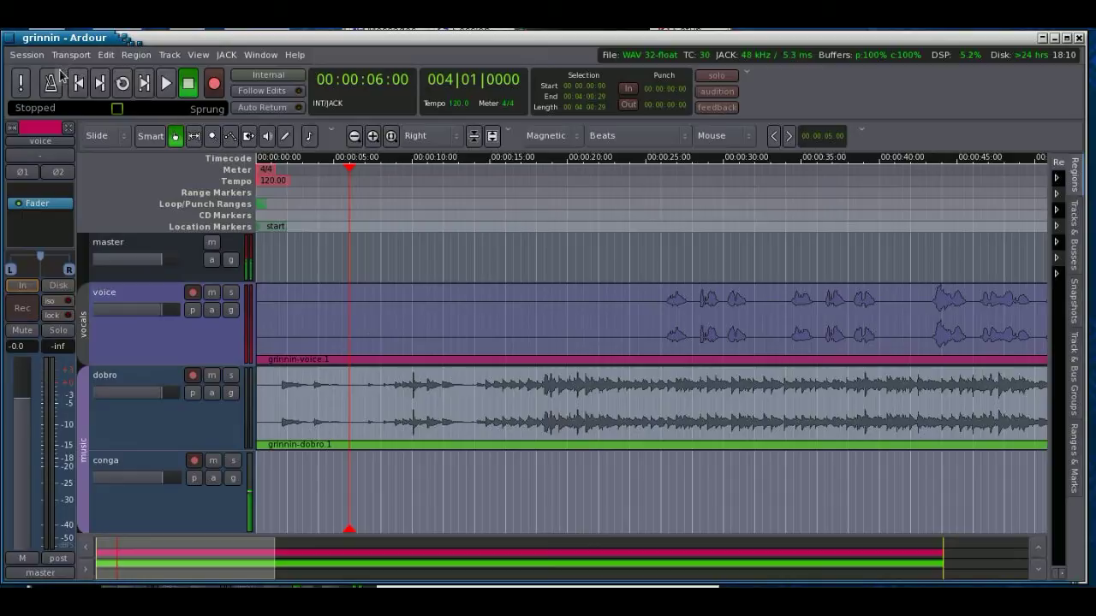
{"action": "left_click", "coordinate": [26, 54]}
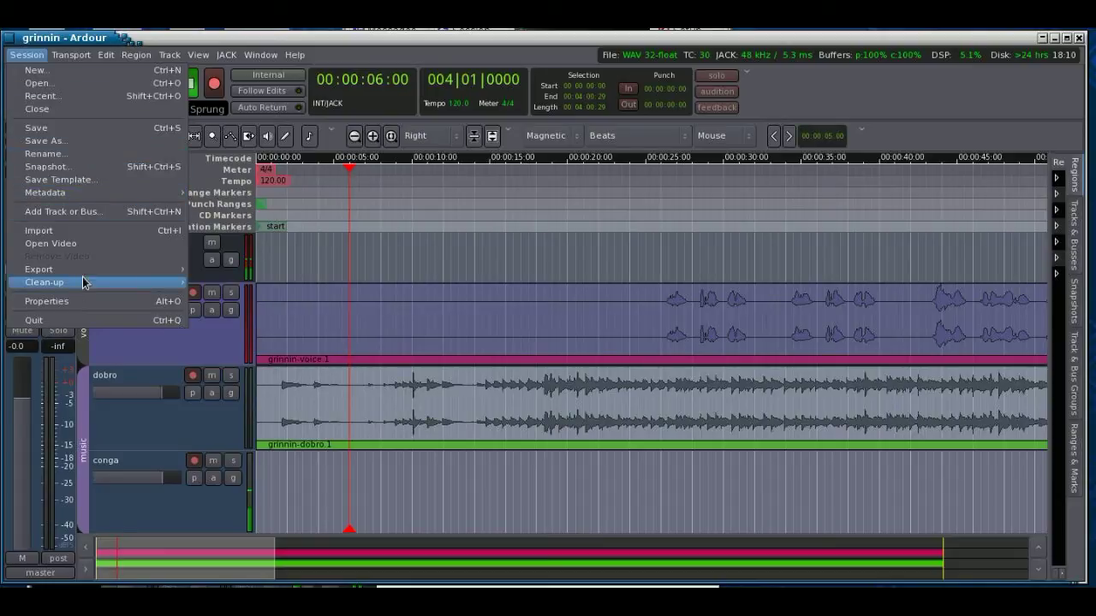
{"action": "mouse_move", "coordinate": [86, 276]}
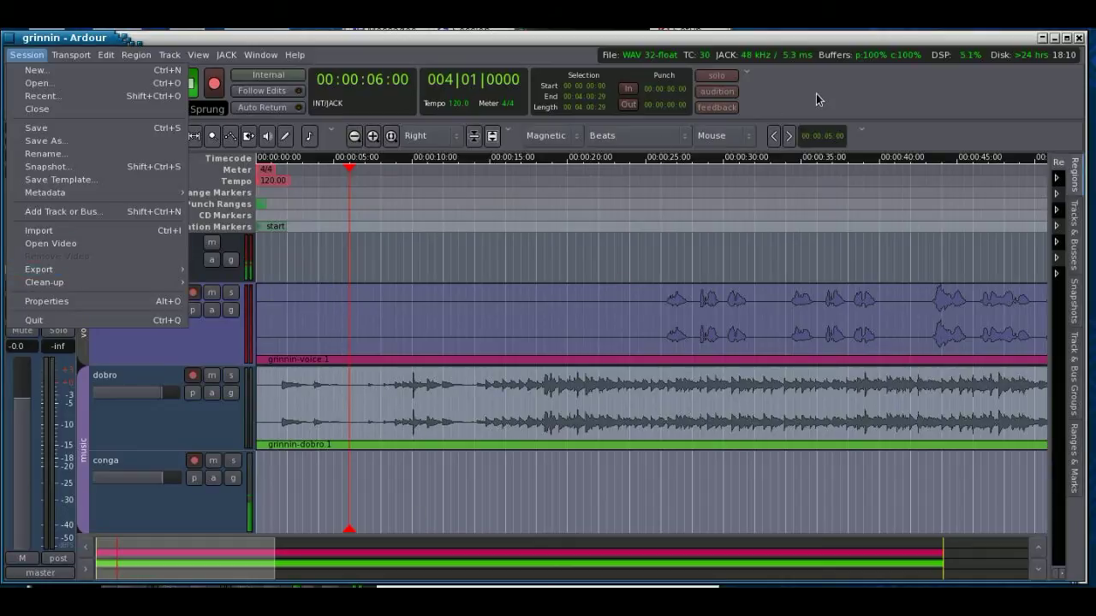
{"action": "key", "text": "Escape"}
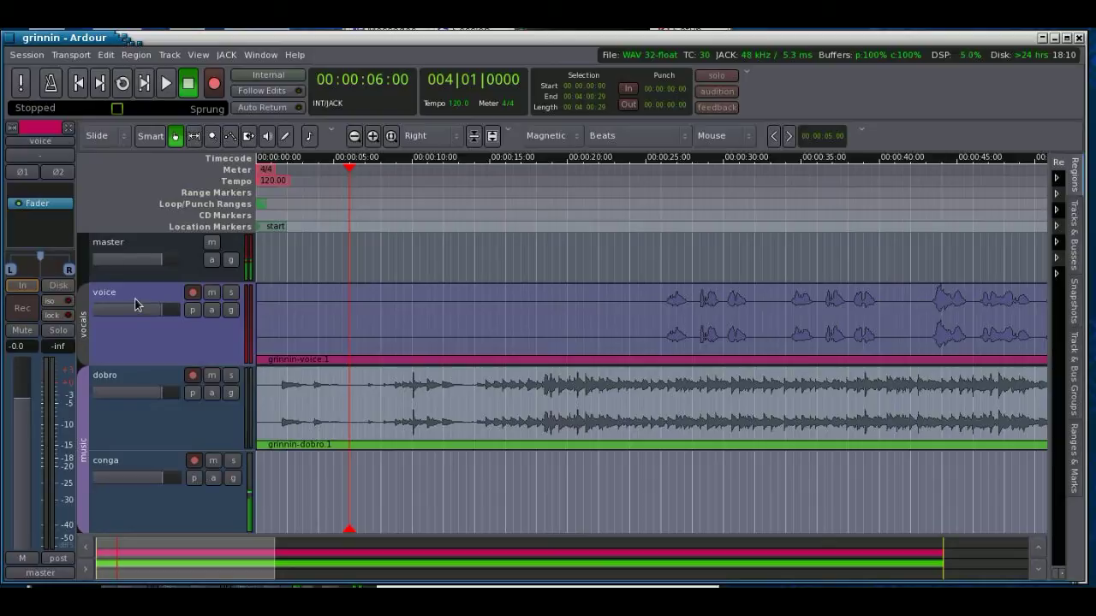
- Open the voice track's input routing grid and browse the hardware, misc, track and bus sources
{"action": "left_click", "coordinate": [47, 158]}
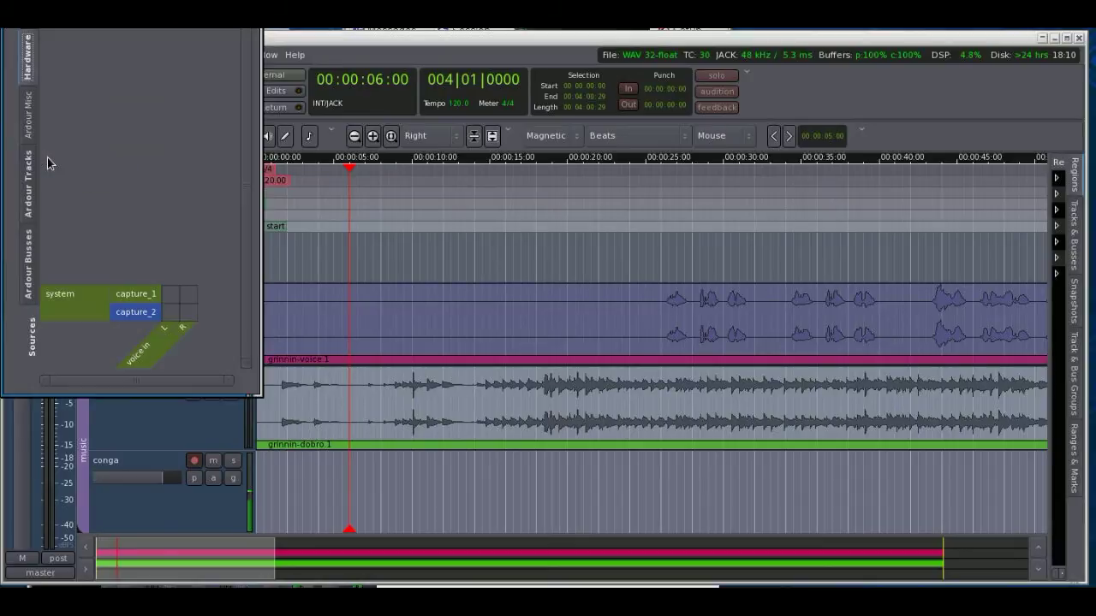
{"action": "left_click", "coordinate": [120, 315]}
{"action": "left_click", "coordinate": [28, 120]}
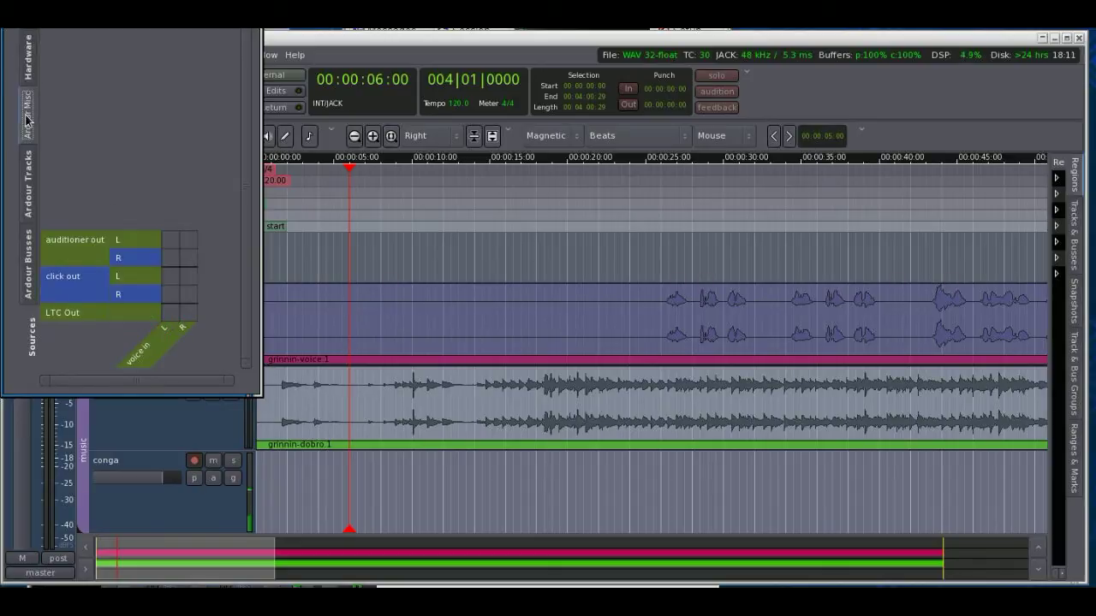
{"action": "left_click", "coordinate": [28, 187]}
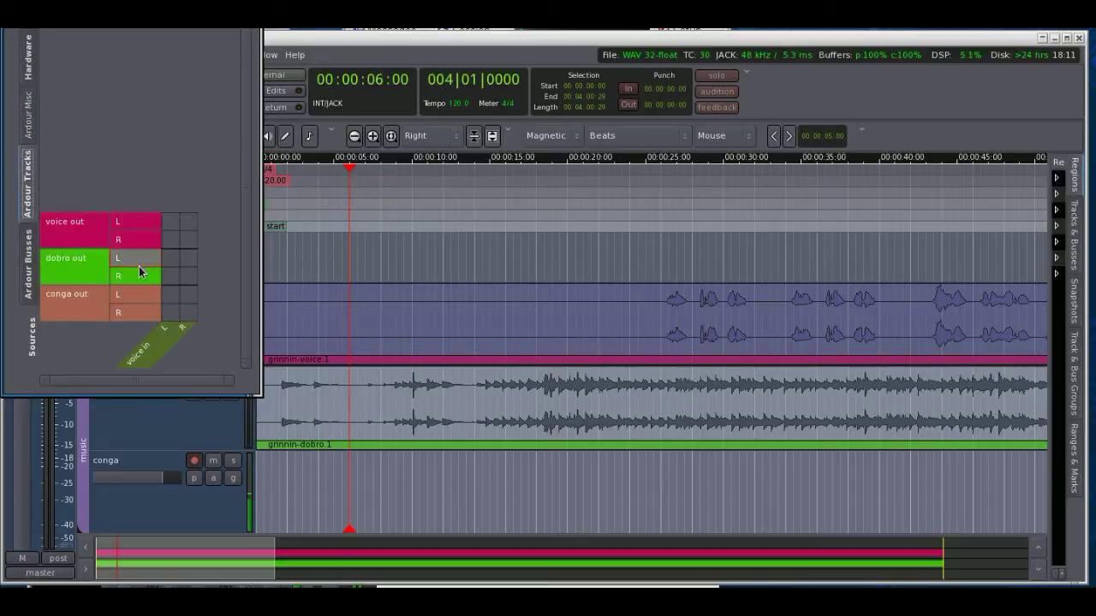
{"action": "left_click", "coordinate": [30, 289]}
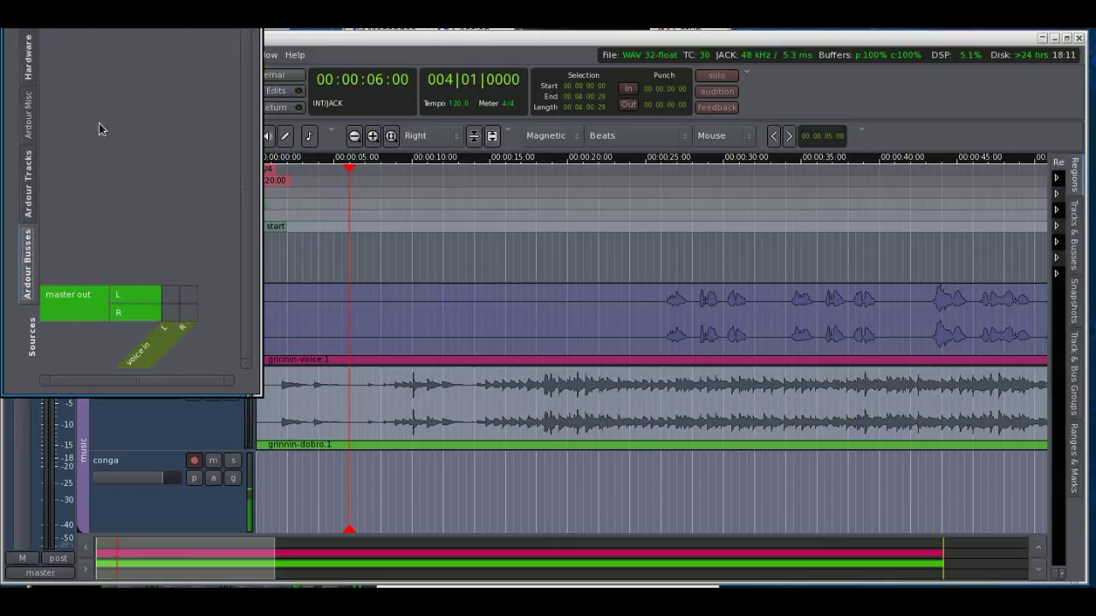
{"action": "left_click", "coordinate": [34, 197]}
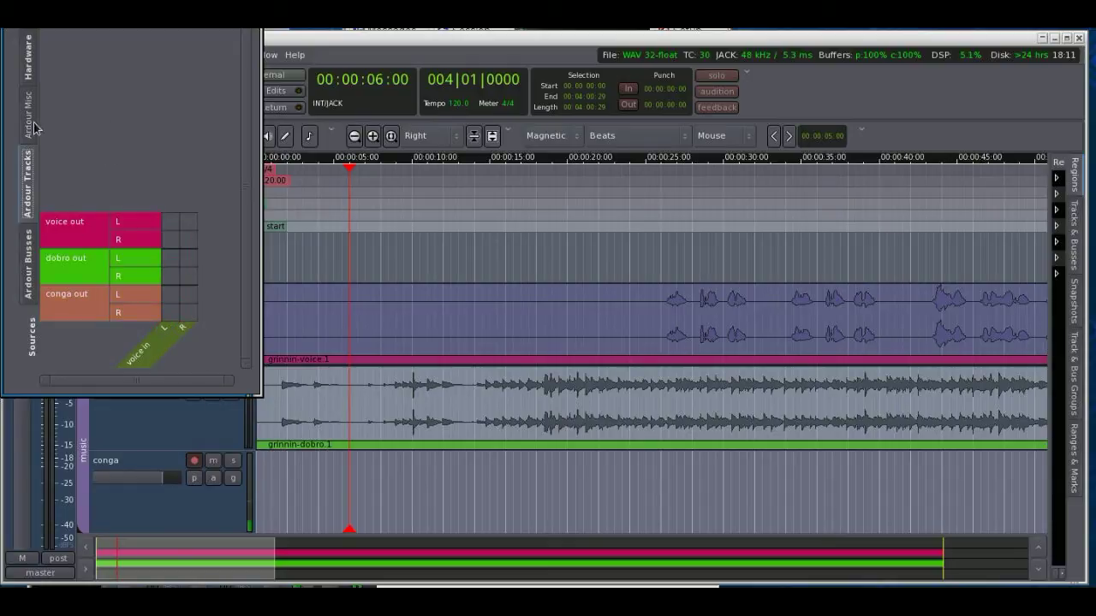
- Connect capture_1 and capture_2 to the voice inputs, disconnect both again, and close the window
{"action": "left_click", "coordinate": [28, 78]}
{"action": "left_click", "coordinate": [170, 294]}
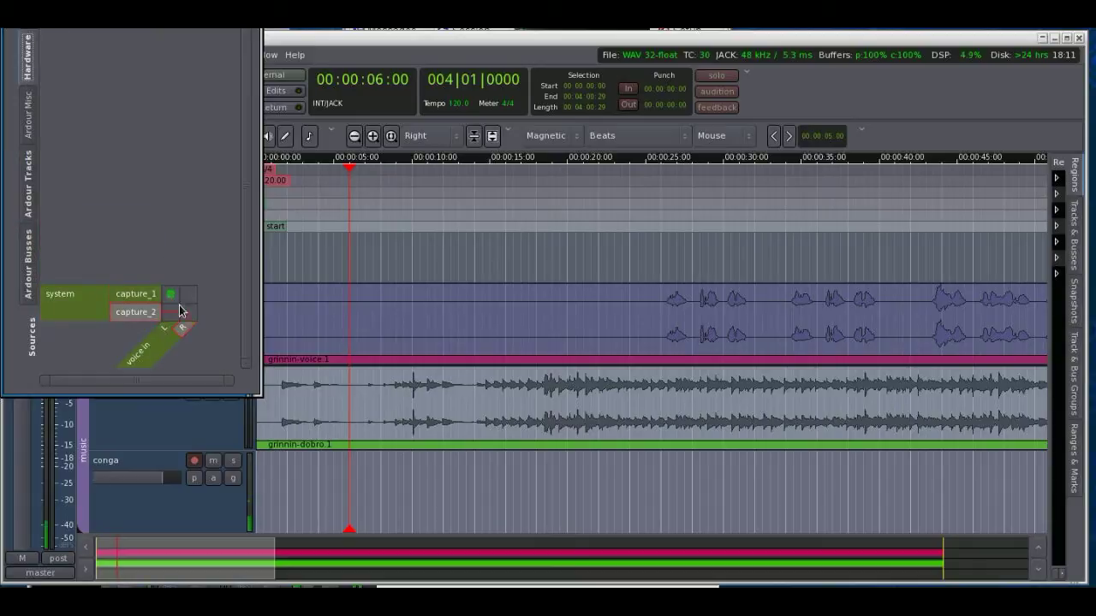
{"action": "left_click", "coordinate": [187, 313]}
{"action": "left_click", "coordinate": [190, 314]}
{"action": "left_click", "coordinate": [172, 296]}
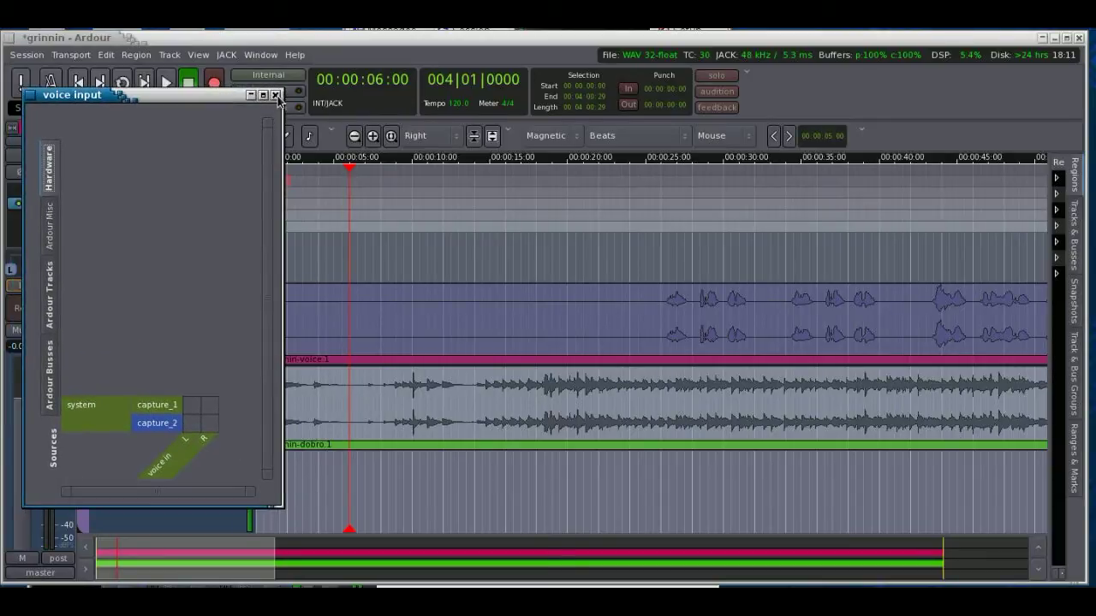
{"action": "left_click", "coordinate": [273, 97]}
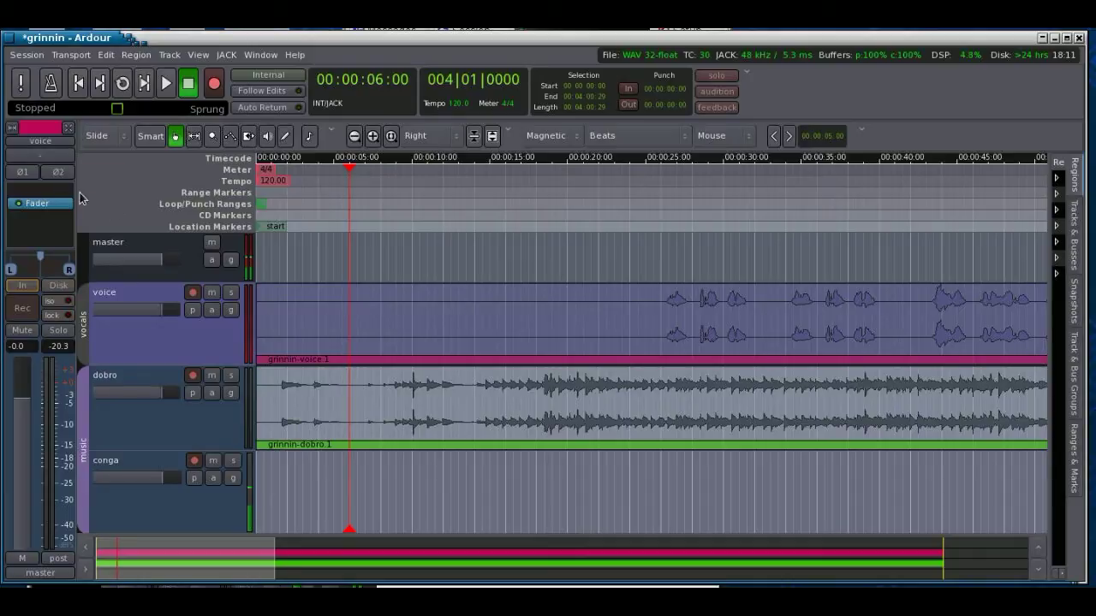
{"action": "left_click_drag", "start_coordinate": [181, 449], "coordinate": [180, 432]}
{"action": "left_click", "coordinate": [180, 432]}
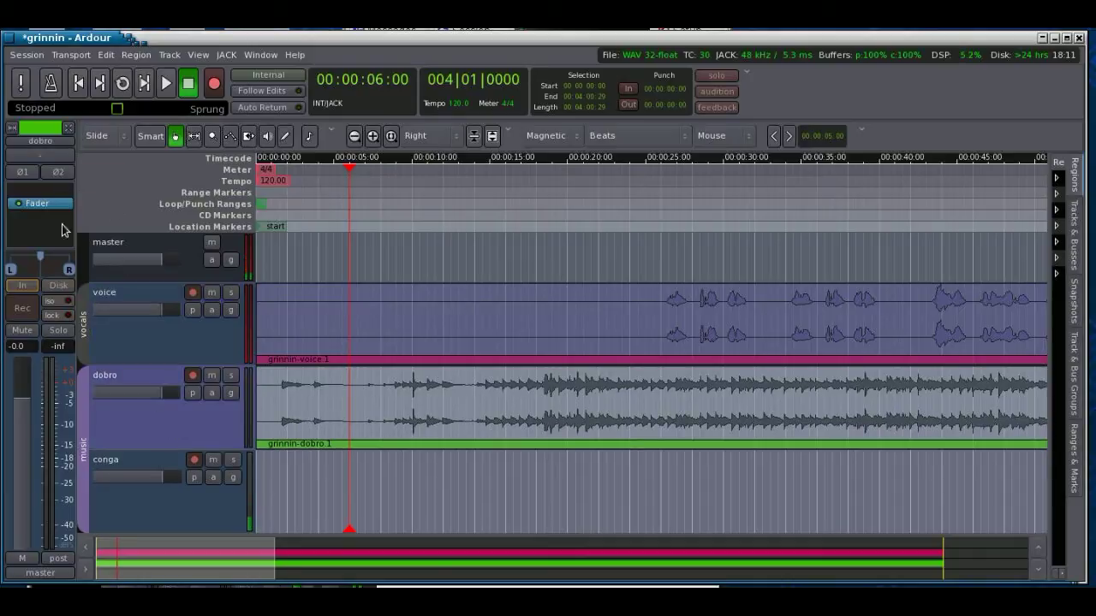
{"action": "left_click", "coordinate": [54, 156]}
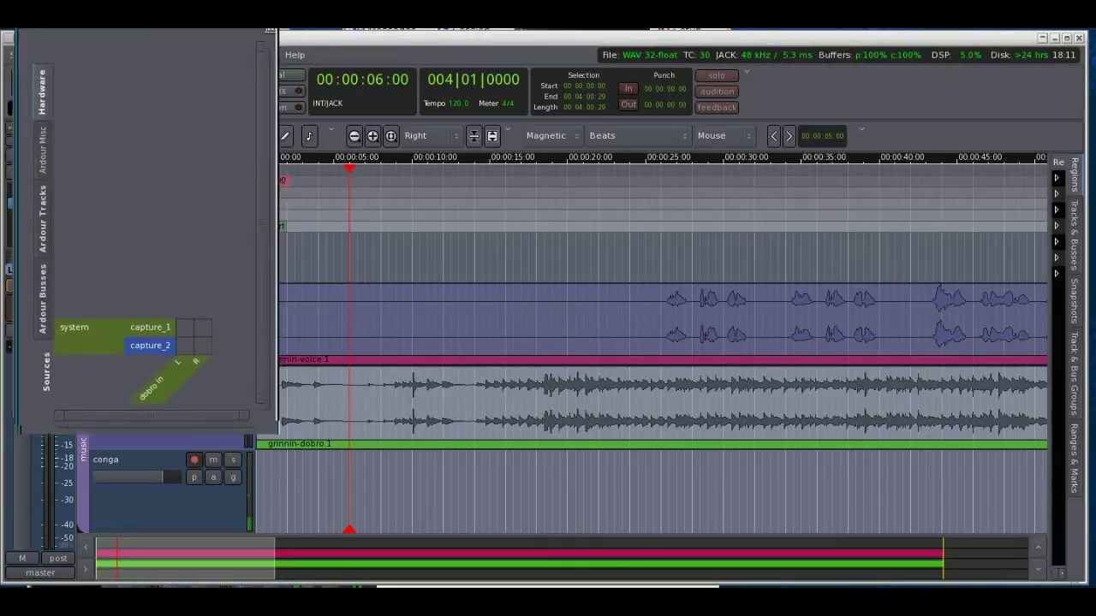
{"action": "left_click", "coordinate": [301, 77]}
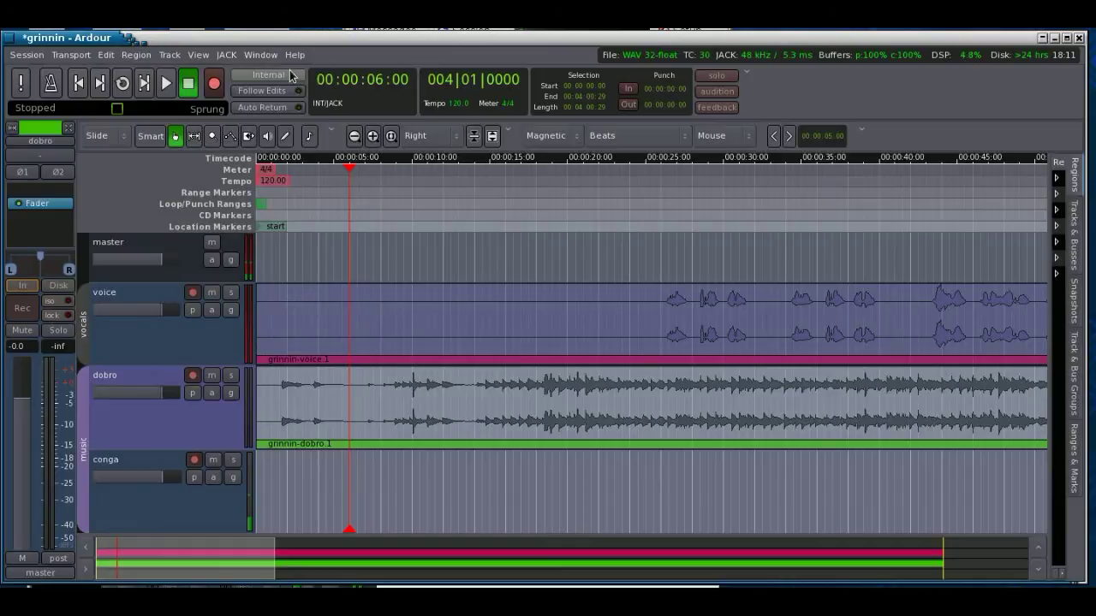
{"action": "left_click", "coordinate": [135, 508]}
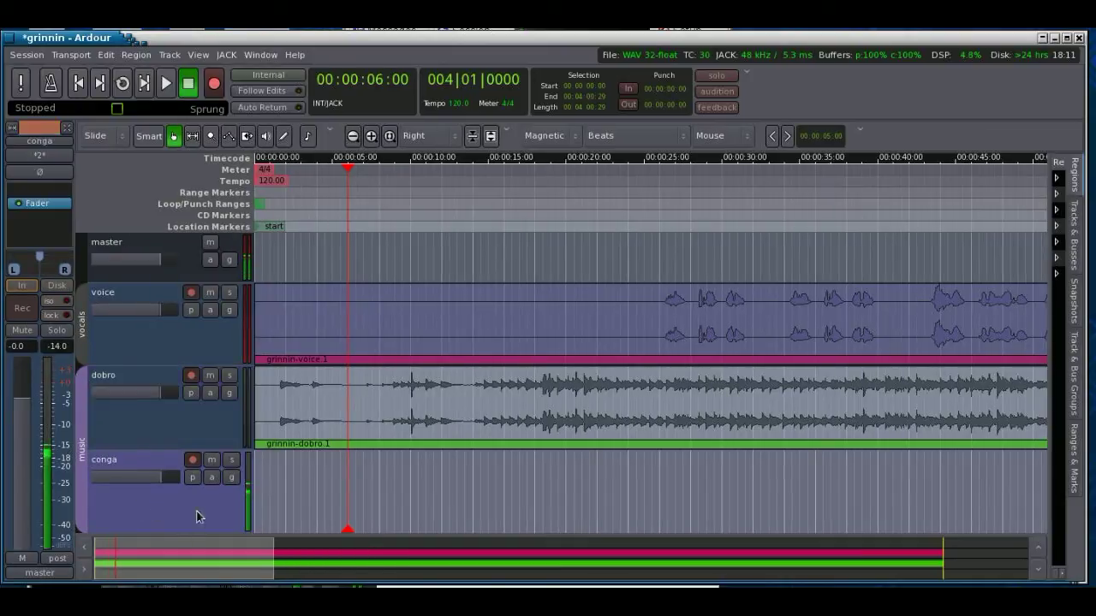
{"action": "left_click", "coordinate": [44, 158]}
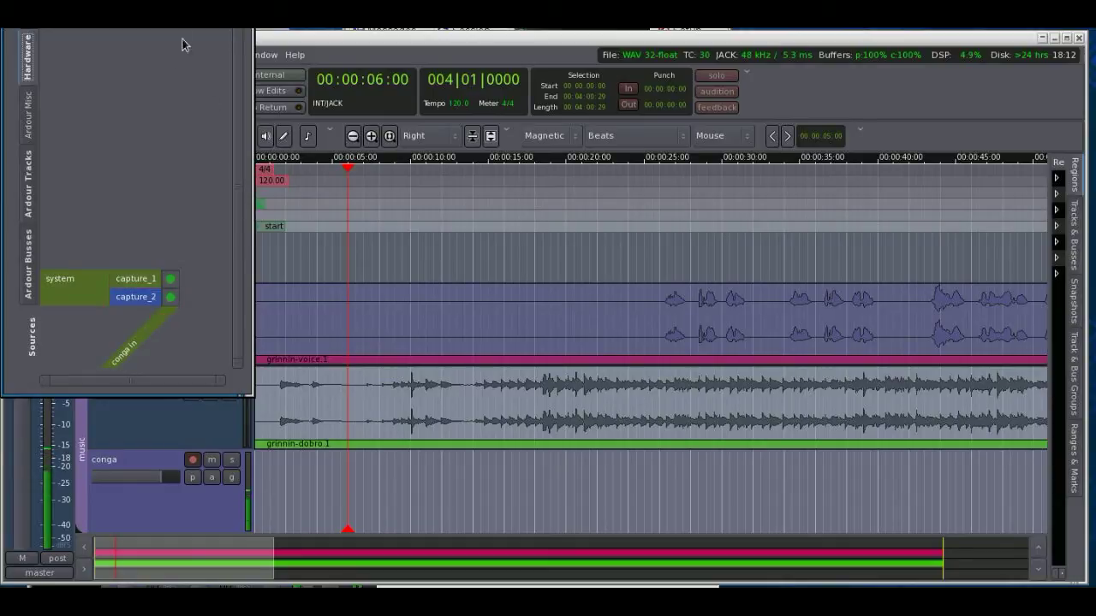
{"action": "left_click_drag", "start_coordinate": [245, 29], "coordinate": [276, 65]}
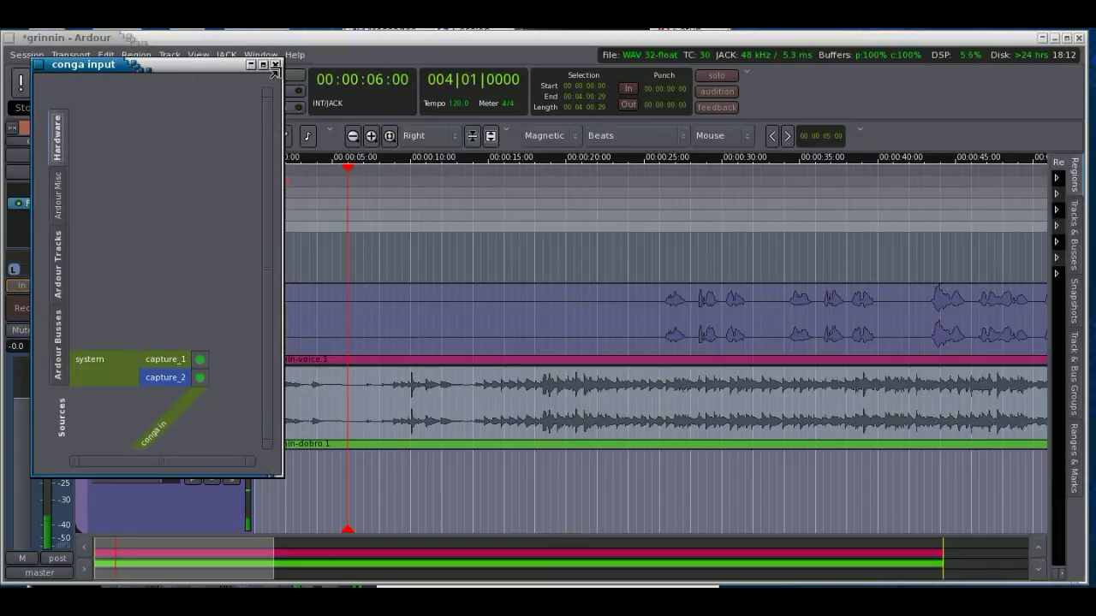
{"action": "left_click", "coordinate": [275, 65]}
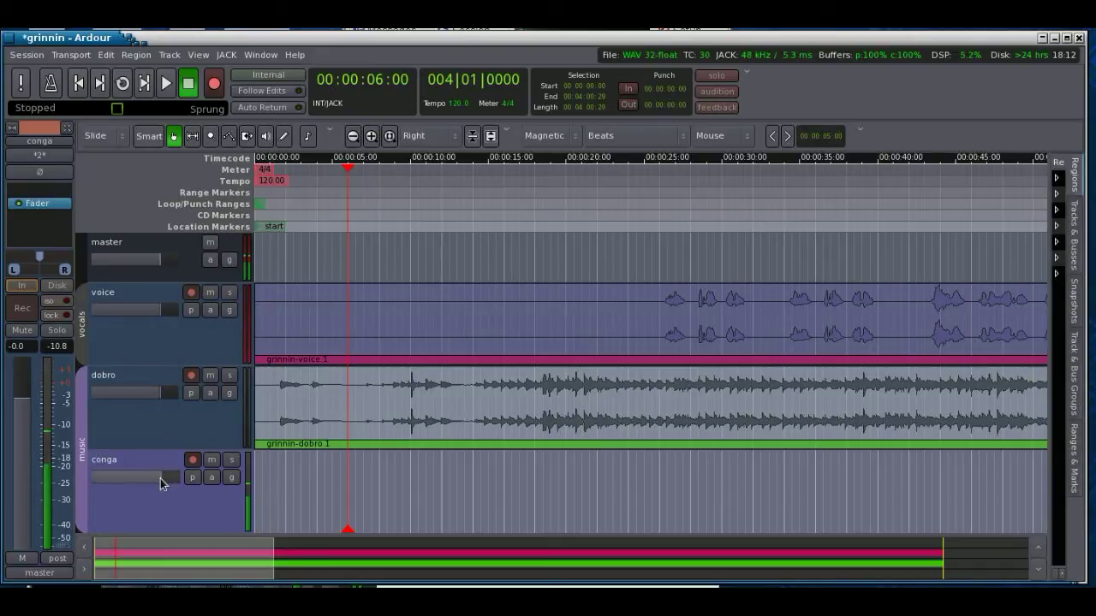
- Set the conga gain fader to 0.5 dB, then select the dobro and voice tracks
{"action": "mouse_move", "coordinate": [160, 478]}
{"action": "left_mouse_down"}
{"action": "mouse_move", "coordinate": [118, 479]}
{"action": "mouse_move", "coordinate": [175, 481]}
{"action": "mouse_move", "coordinate": [158, 481]}
{"action": "left_mouse_up"}
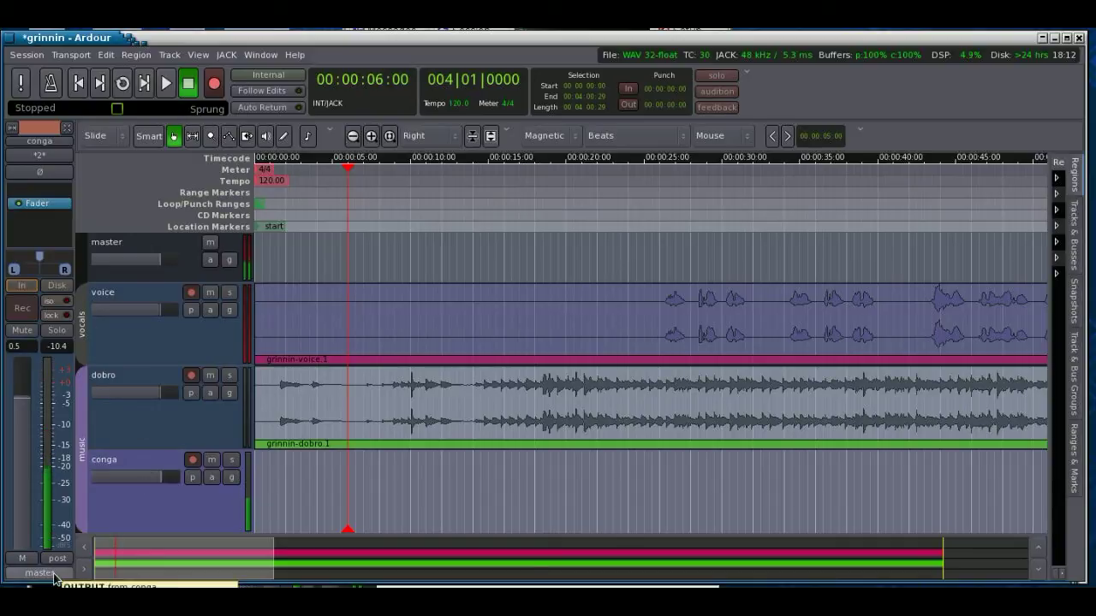
{"action": "left_click", "coordinate": [129, 428]}
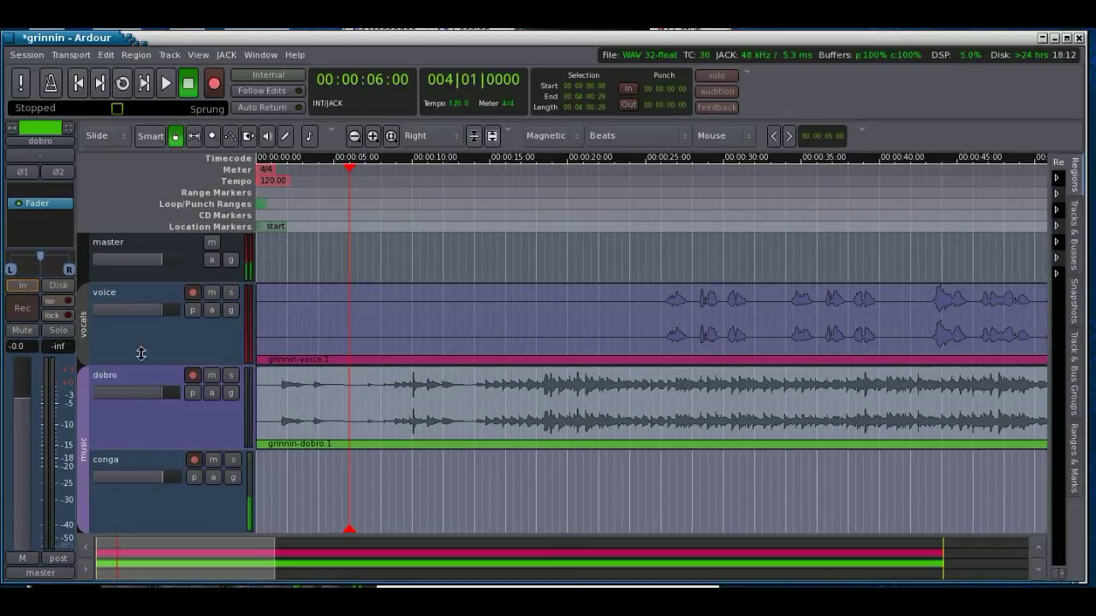
{"action": "left_click", "coordinate": [143, 349]}
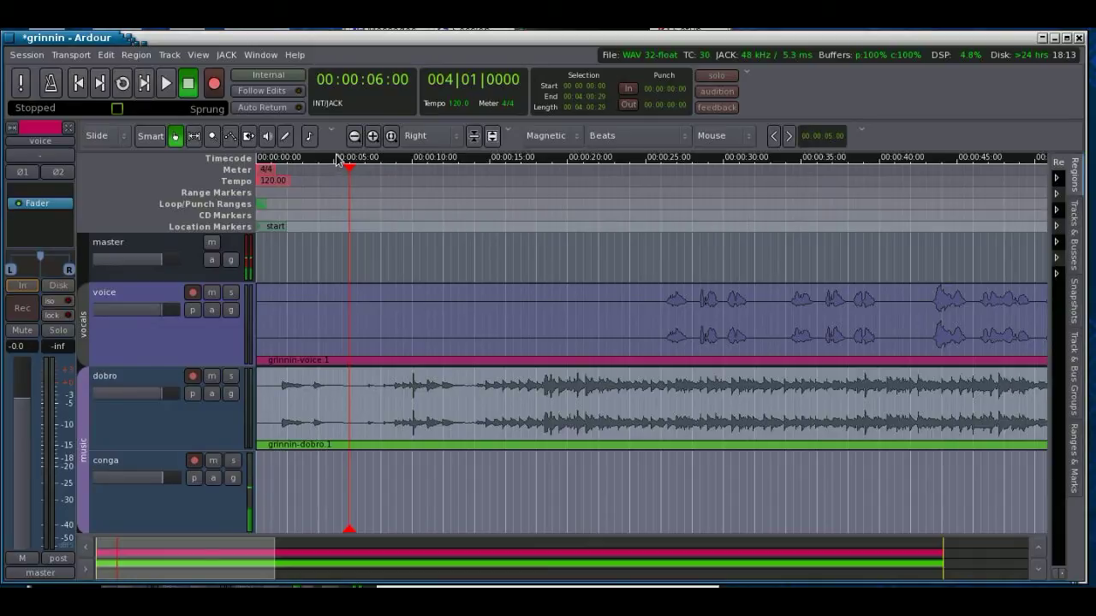
- Open the Mixer with Alt+M, move it beside the editor, and enable the green vocals group
{"action": "key", "text": "alt+m"}
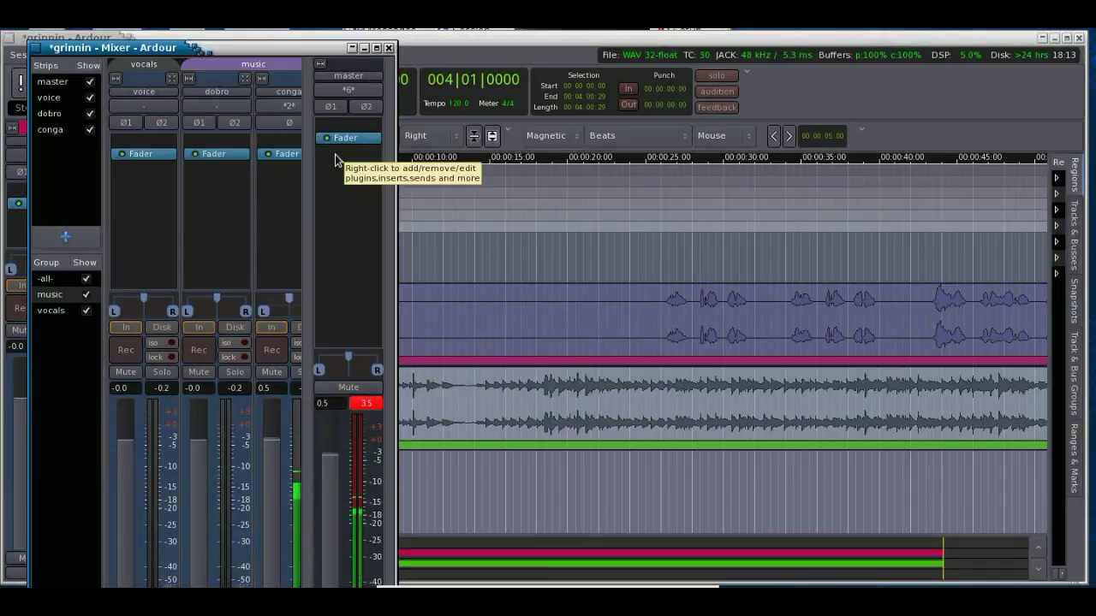
{"action": "left_click_drag", "start_coordinate": [266, 53], "coordinate": [369, 23]}
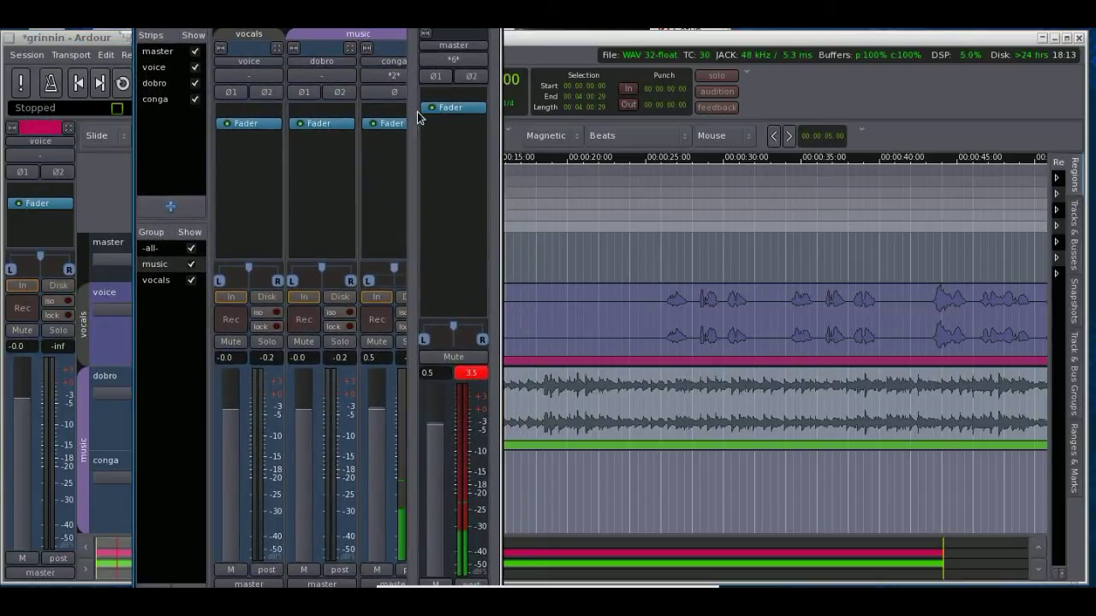
{"action": "left_click", "coordinate": [245, 35]}
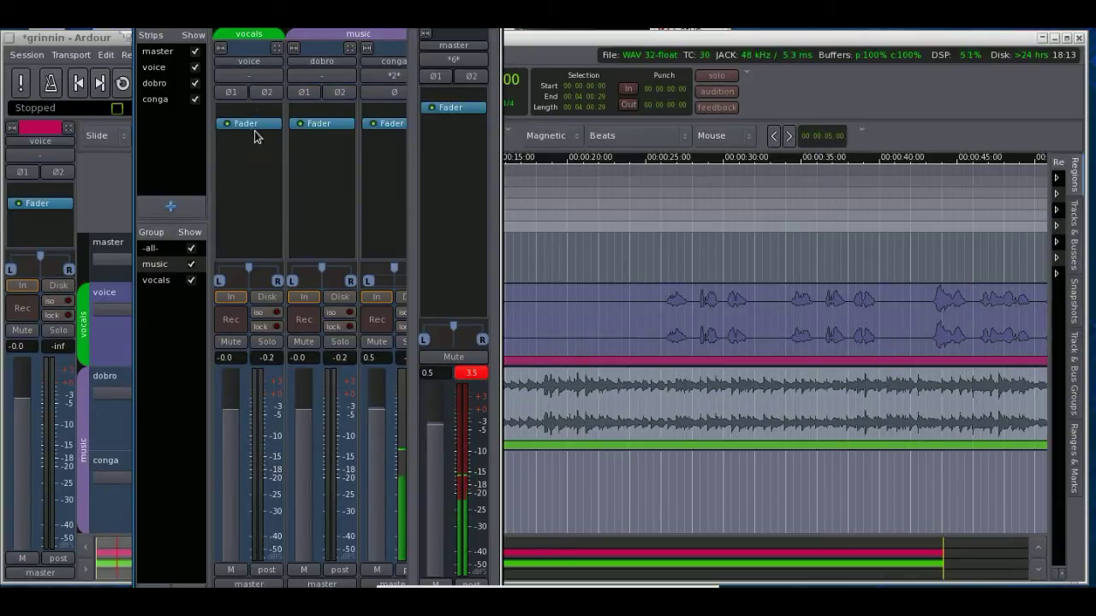
{"action": "mouse_move", "coordinate": [253, 272]}
- Solo conga with its music group and unsolo it, then solo and unsolo the voice track
{"action": "left_click_drag", "start_coordinate": [360, 34], "coordinate": [668, 34]}
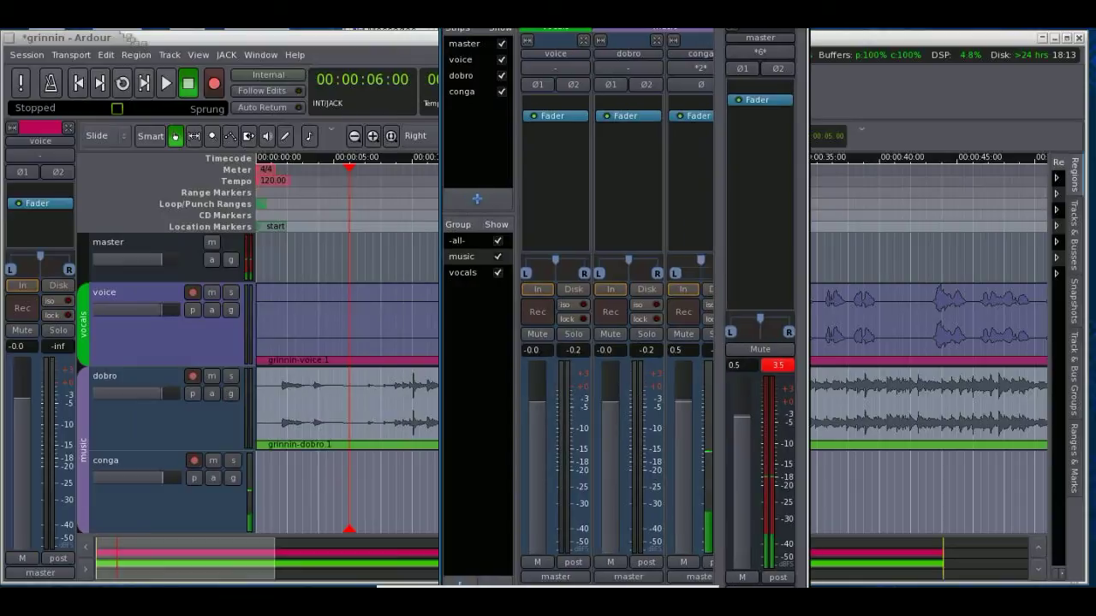
{"action": "left_click", "coordinate": [233, 463]}
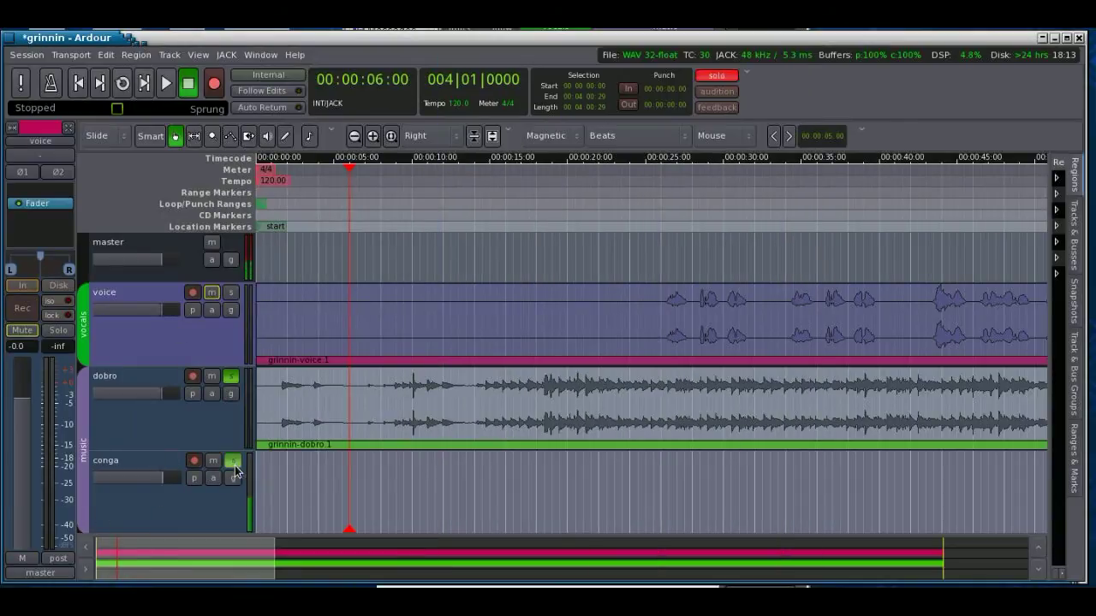
{"action": "left_click", "coordinate": [230, 375], "text": "ctrl"}
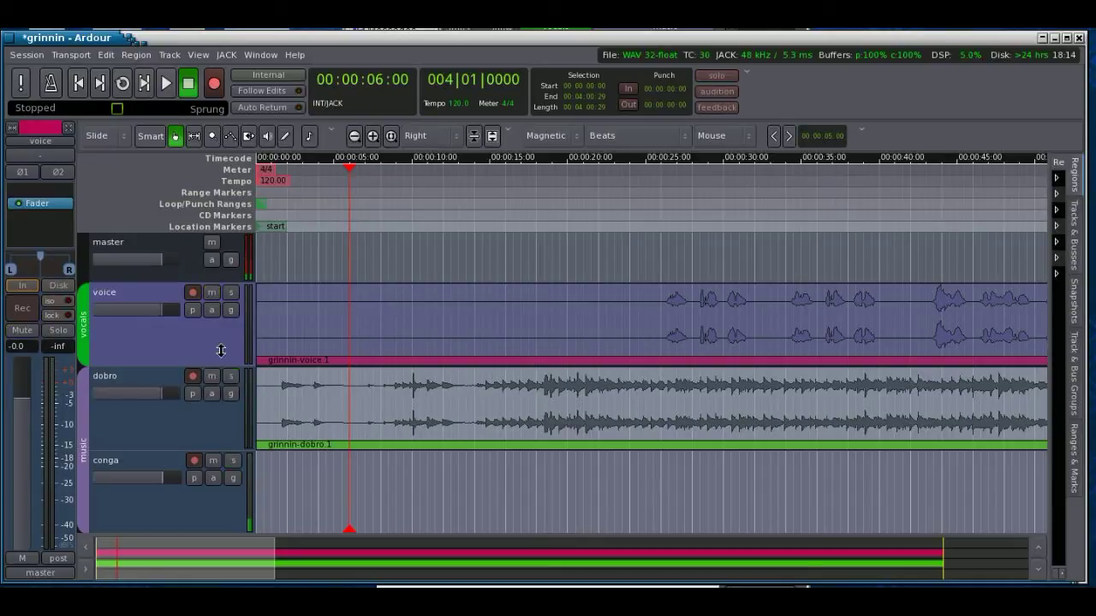
{"action": "left_click", "coordinate": [232, 294]}
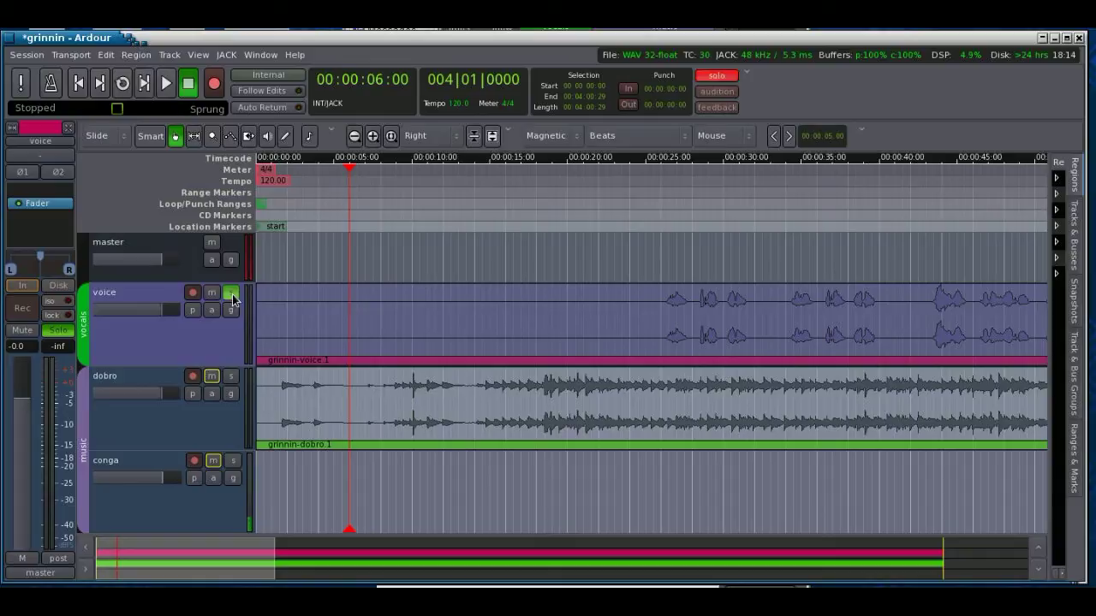
{"action": "left_click", "coordinate": [231, 295]}
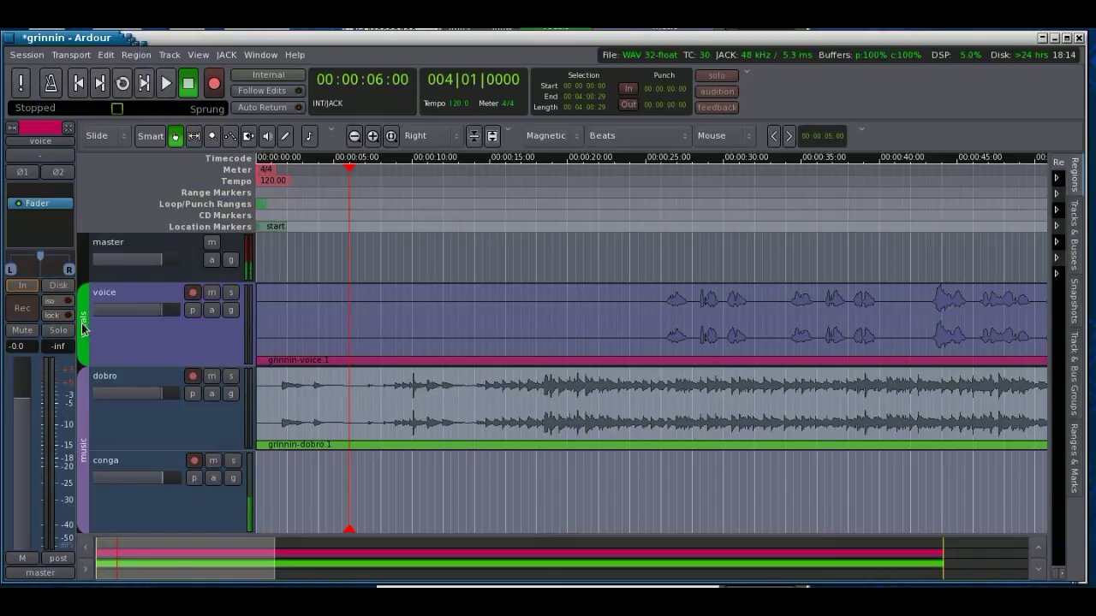
{"action": "right_click", "coordinate": [130, 423]}
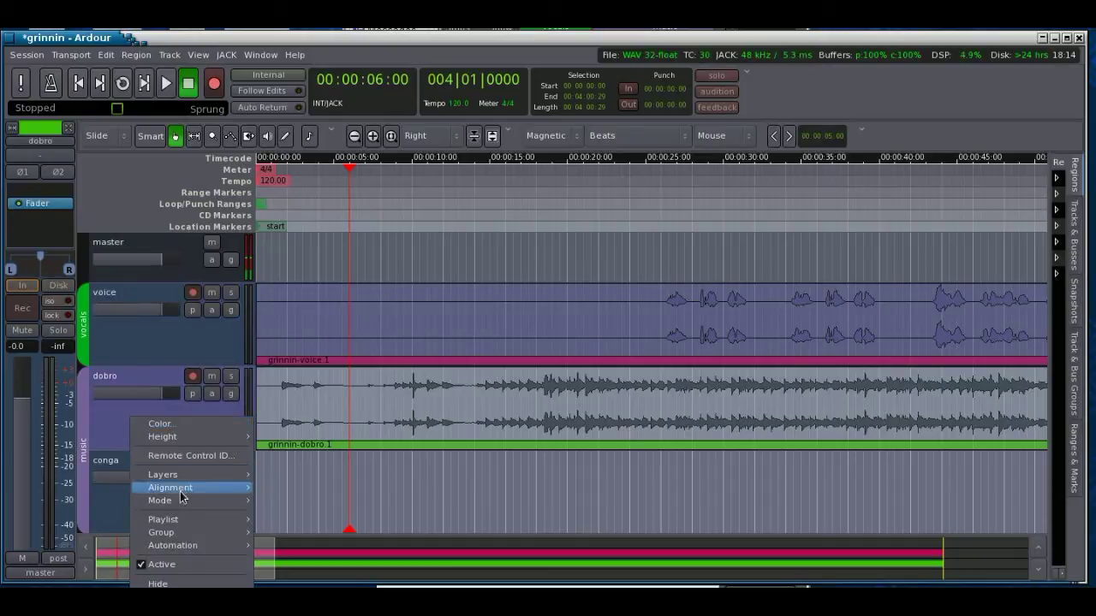
- Assign both the dobro and conga tracks to the music group
{"action": "mouse_move", "coordinate": [201, 534]}
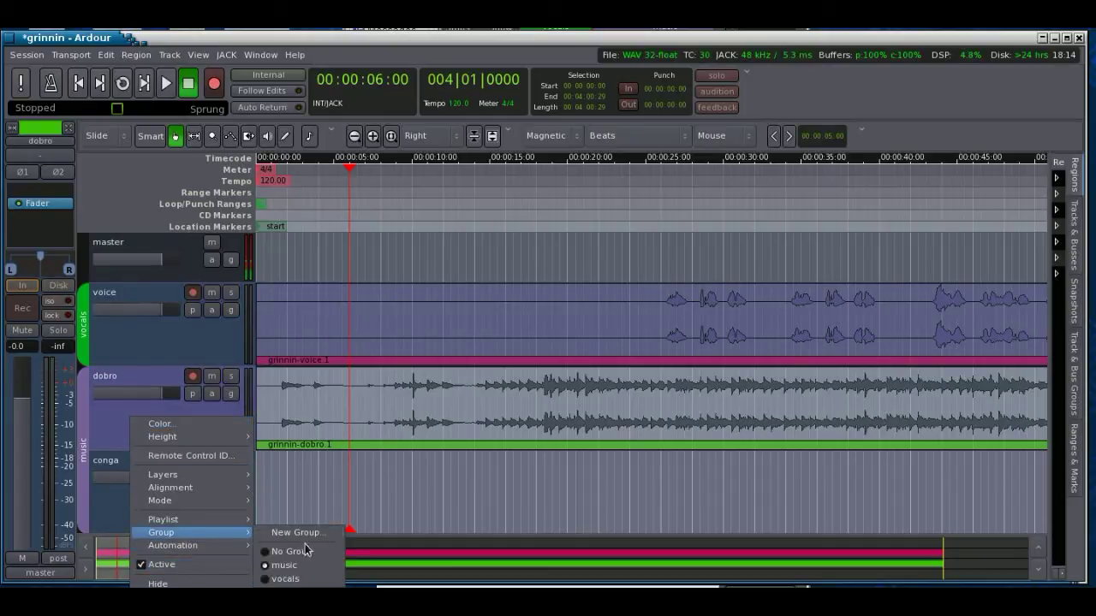
{"action": "left_click", "coordinate": [295, 568]}
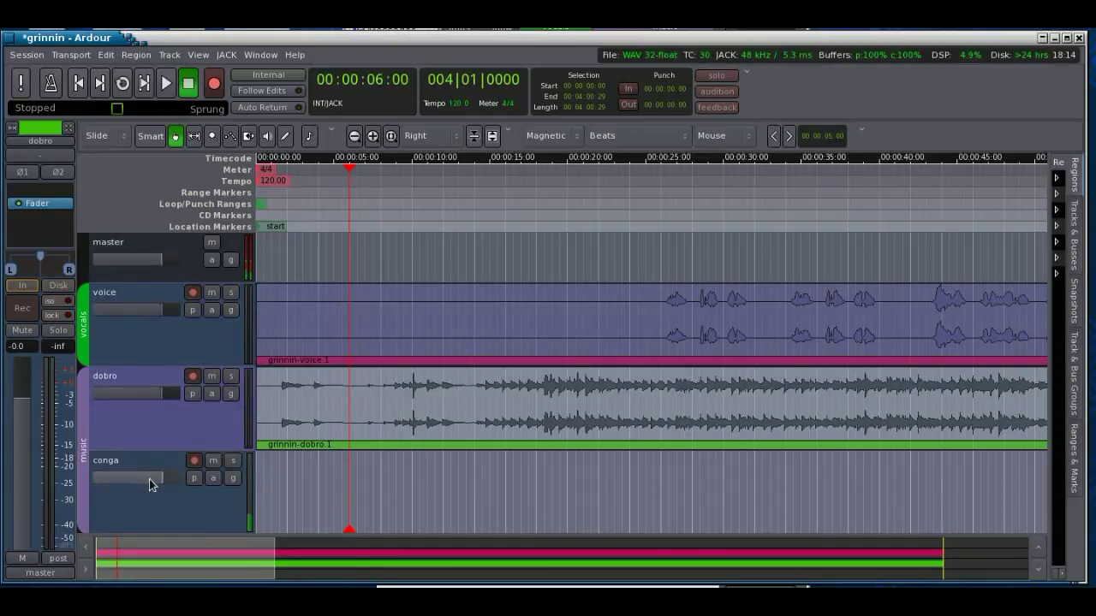
{"action": "right_click", "coordinate": [159, 508]}
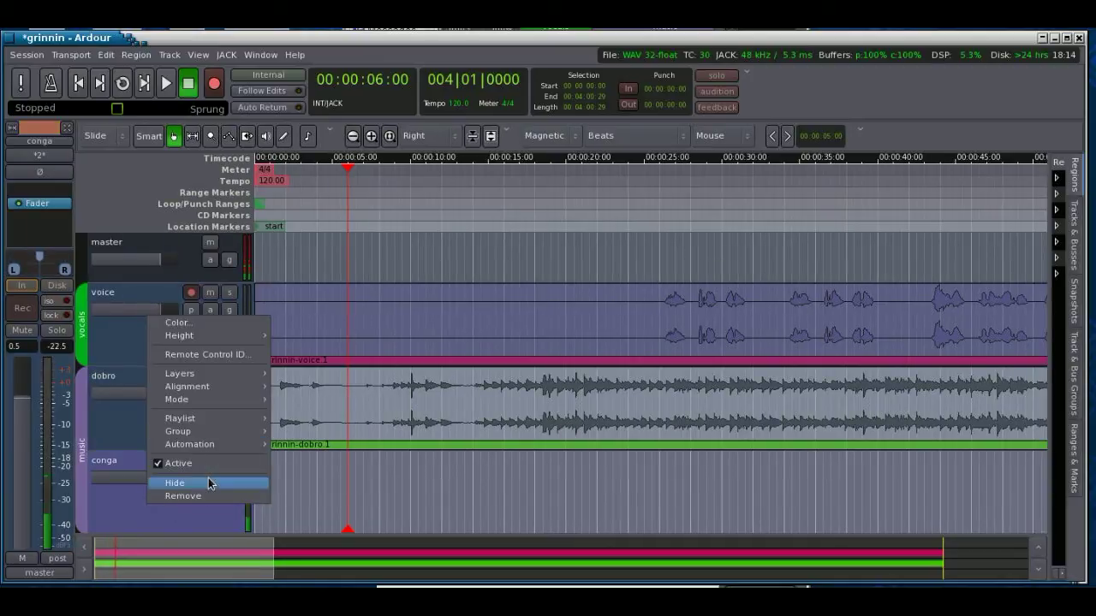
{"action": "mouse_move", "coordinate": [203, 439]}
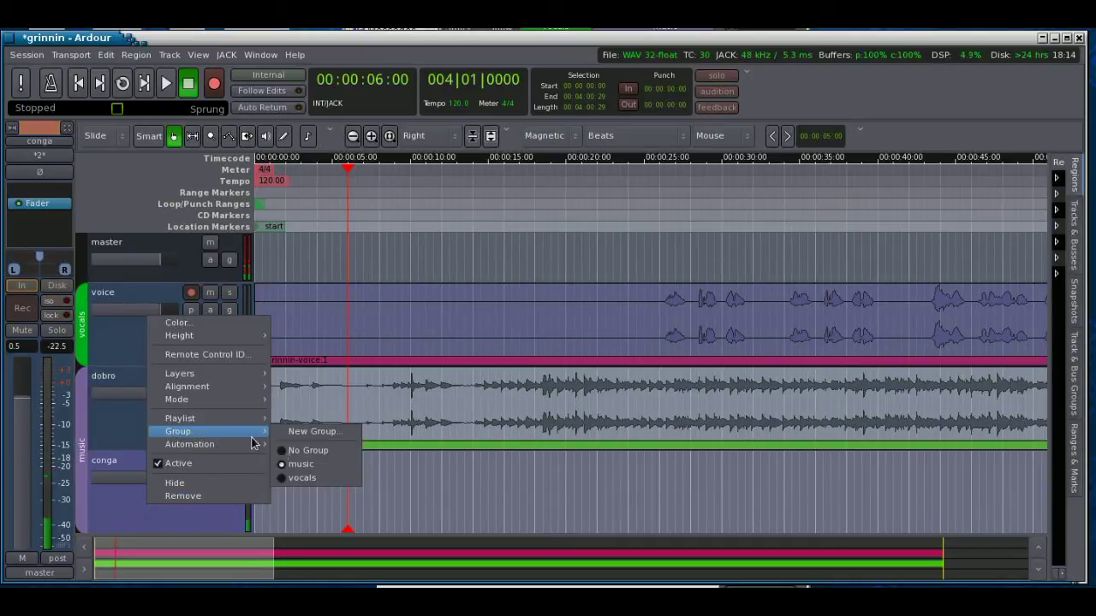
{"action": "left_click", "coordinate": [288, 464]}
- Set the dobro track's group to No Group, leaving conga alone in music
{"action": "right_click", "coordinate": [192, 425]}
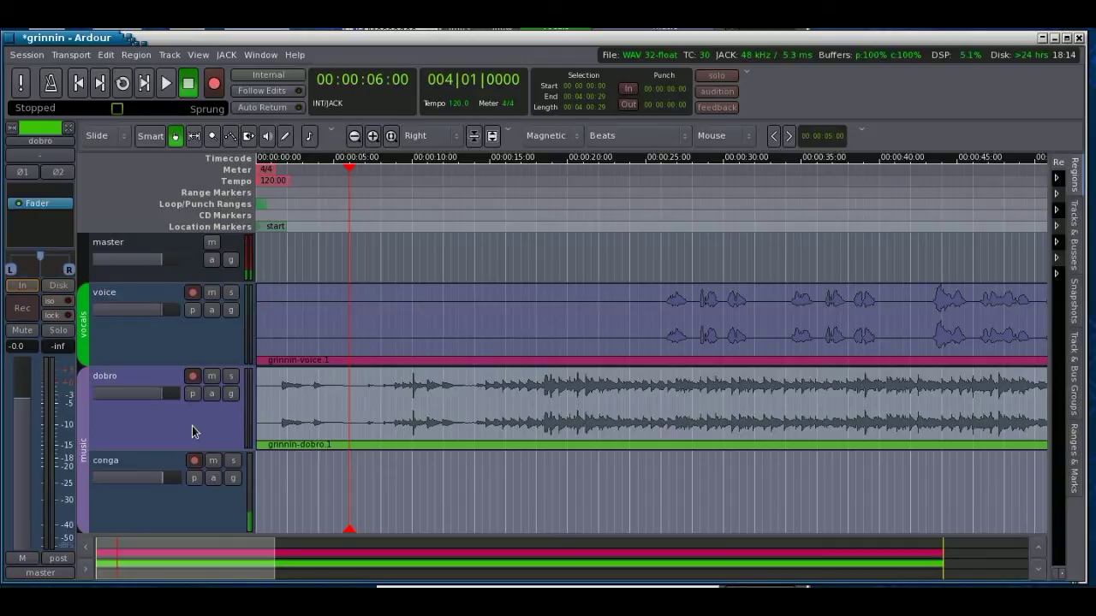
{"action": "mouse_move", "coordinate": [251, 541]}
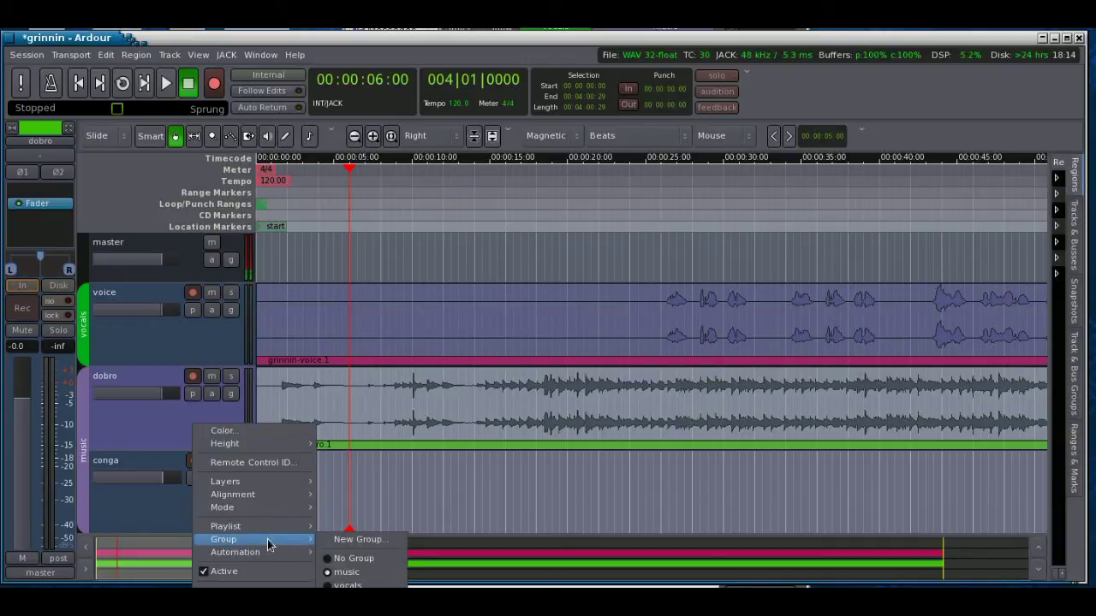
{"action": "left_click", "coordinate": [351, 559]}
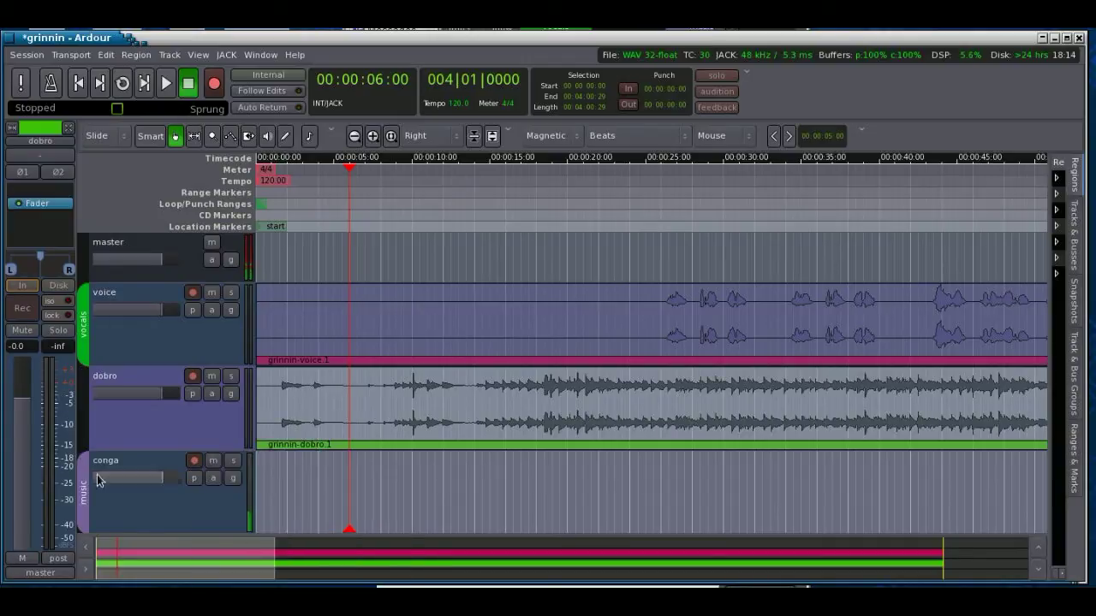
{"action": "right_click", "coordinate": [131, 425]}
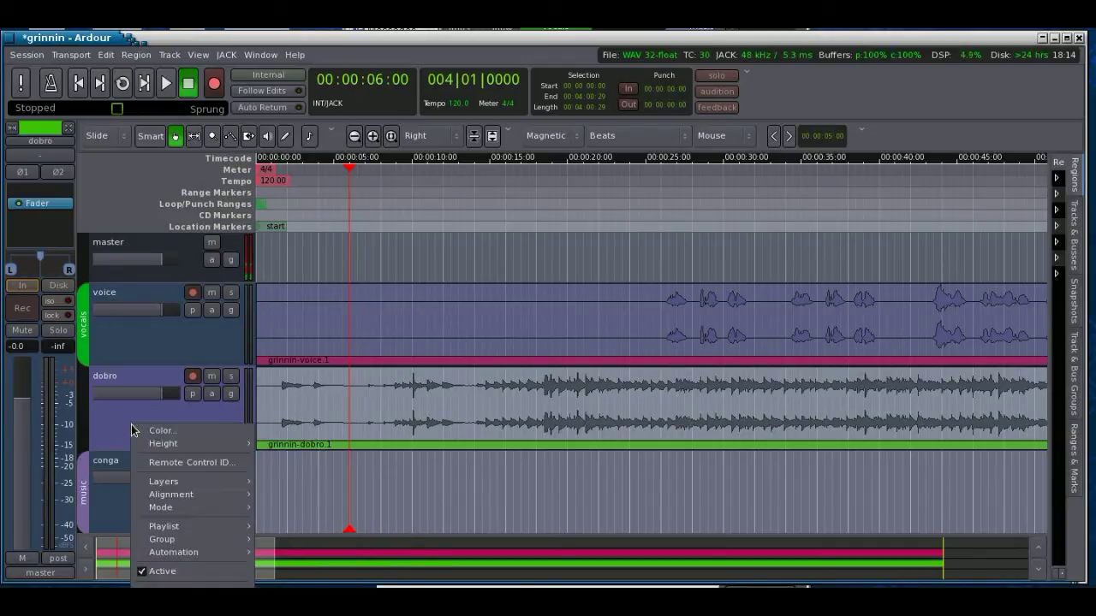
{"action": "left_click", "coordinate": [159, 329]}
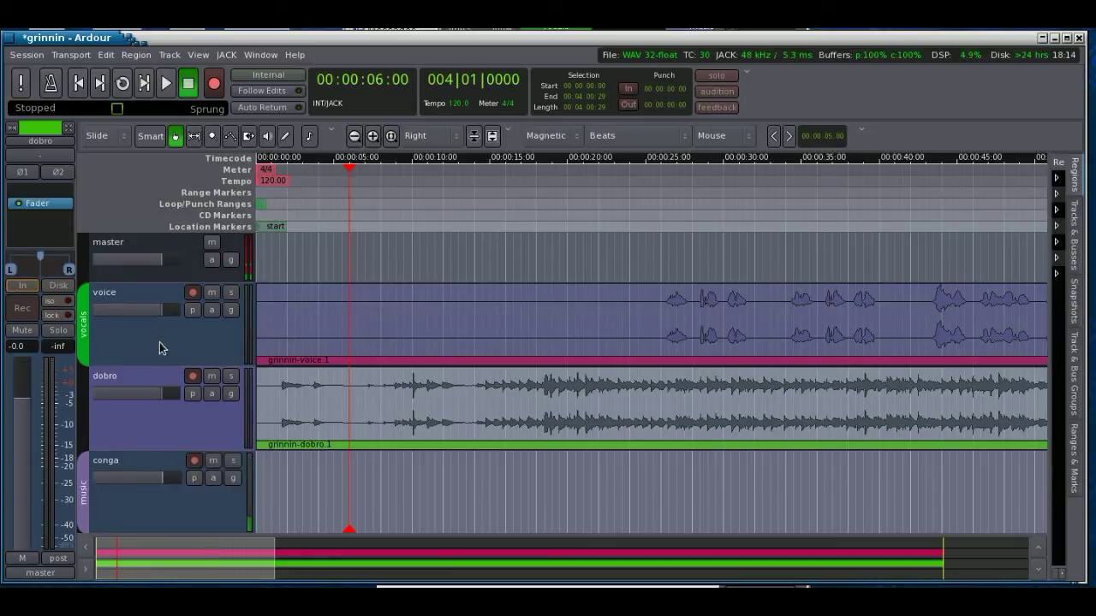
{"action": "left_click", "coordinate": [213, 464]}
{"action": "left_click", "coordinate": [231, 463]}
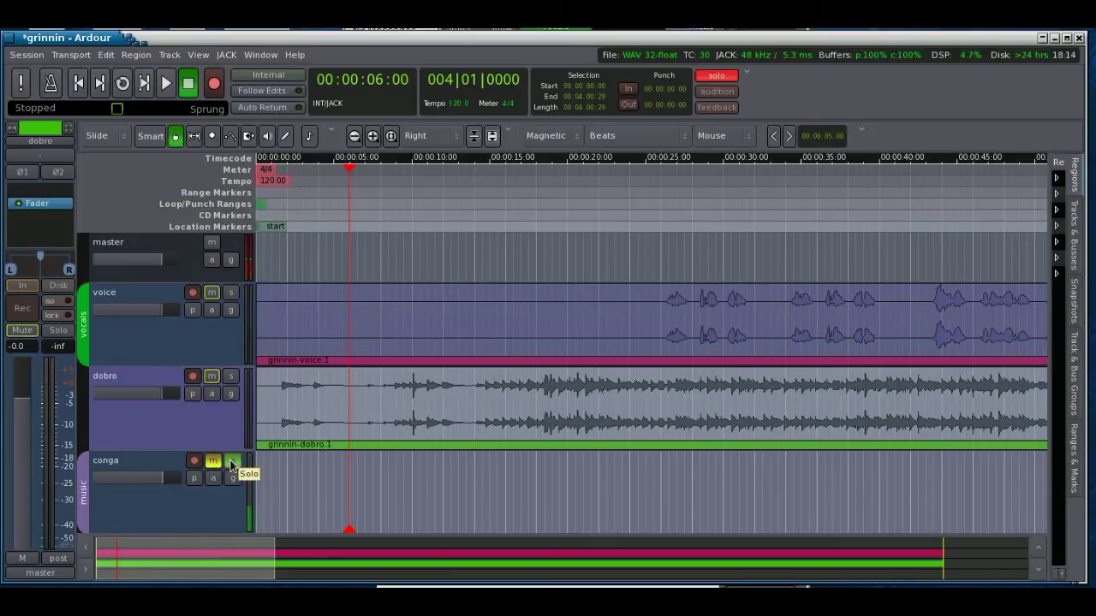
{"action": "left_click", "coordinate": [212, 462]}
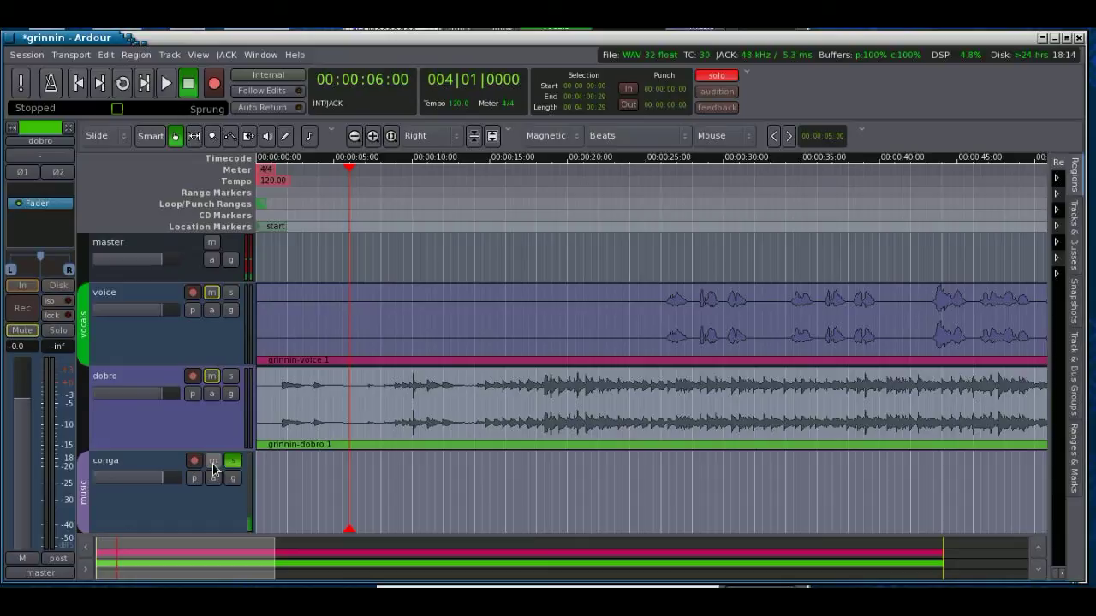
{"action": "left_click", "coordinate": [212, 293]}
{"action": "left_click", "coordinate": [211, 296]}
{"action": "left_click", "coordinate": [231, 463]}
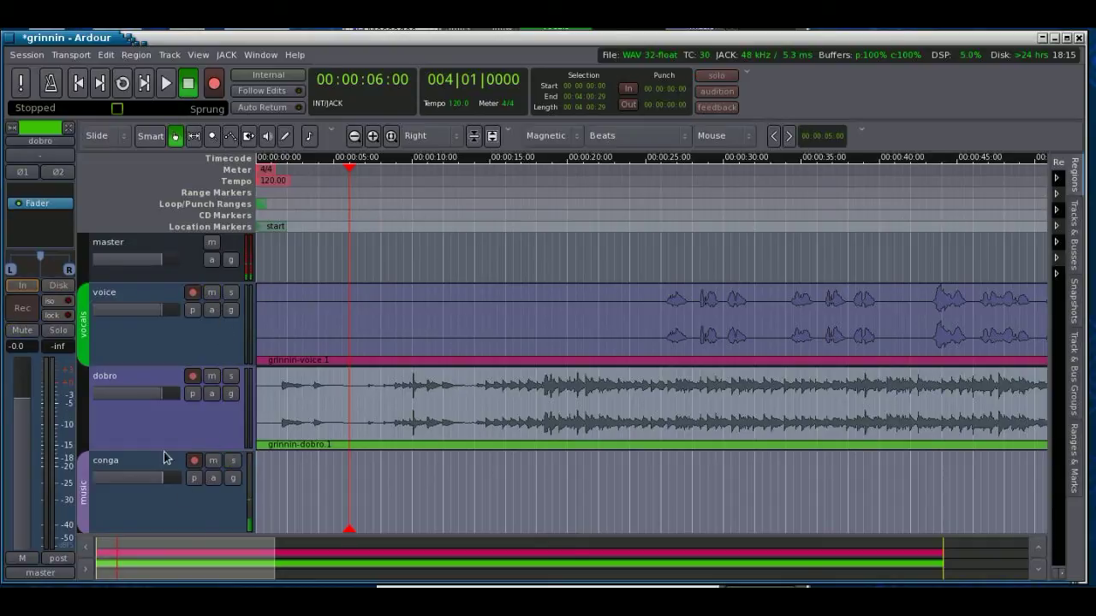
{"action": "right_click", "coordinate": [52, 191]}
{"action": "mouse_move", "coordinate": [110, 200]}
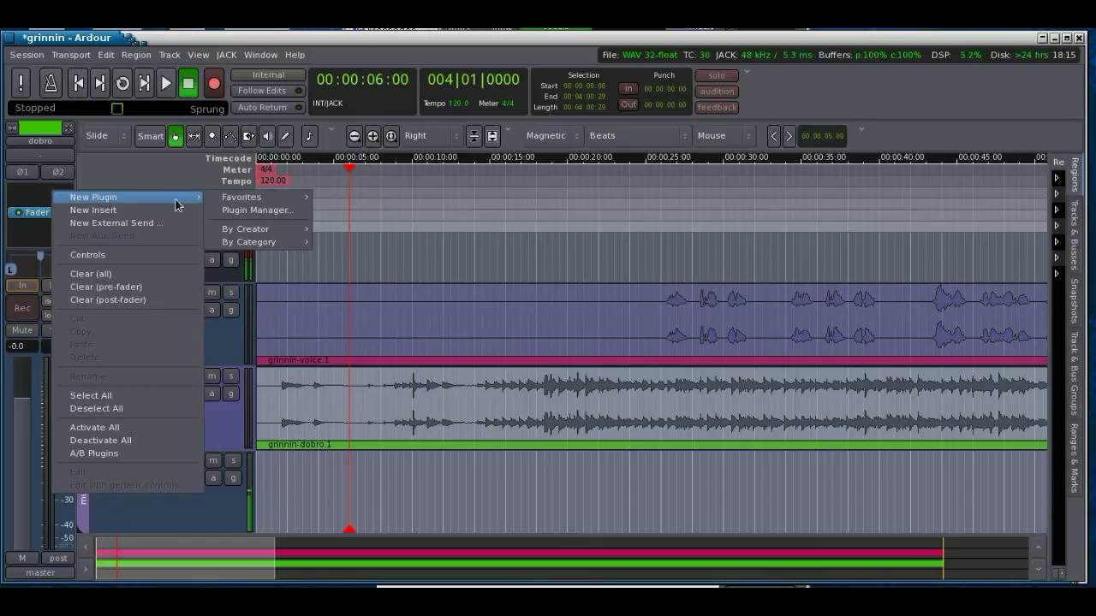
{"action": "left_click", "coordinate": [256, 210]}
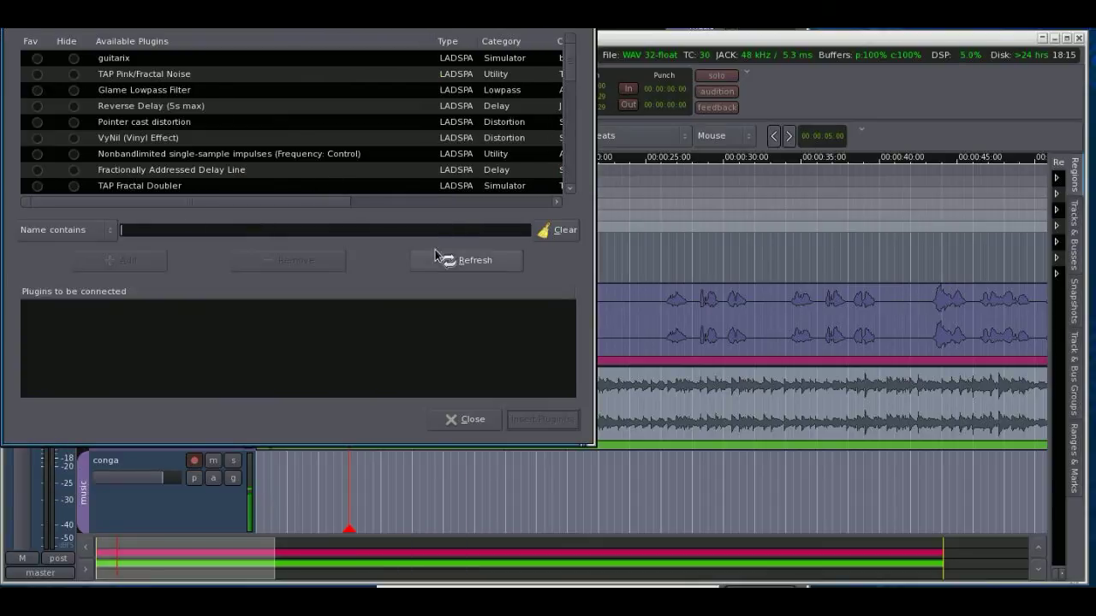
{"action": "left_click", "coordinate": [470, 419]}
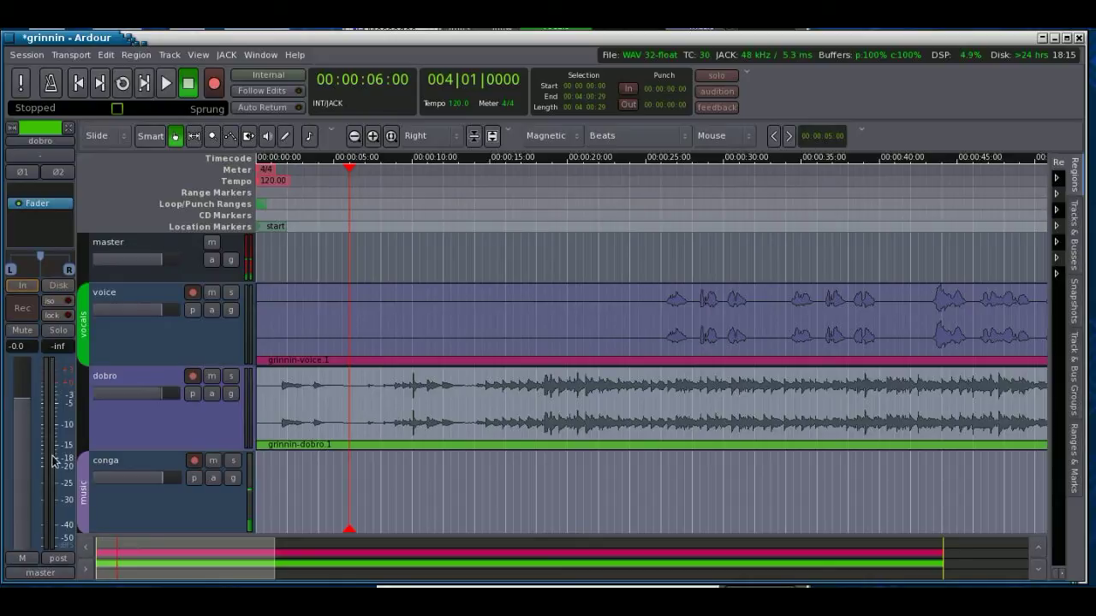
- Switch the conga track's metering point to input and set its gain fader to 0.9
{"action": "left_click", "coordinate": [171, 518]}
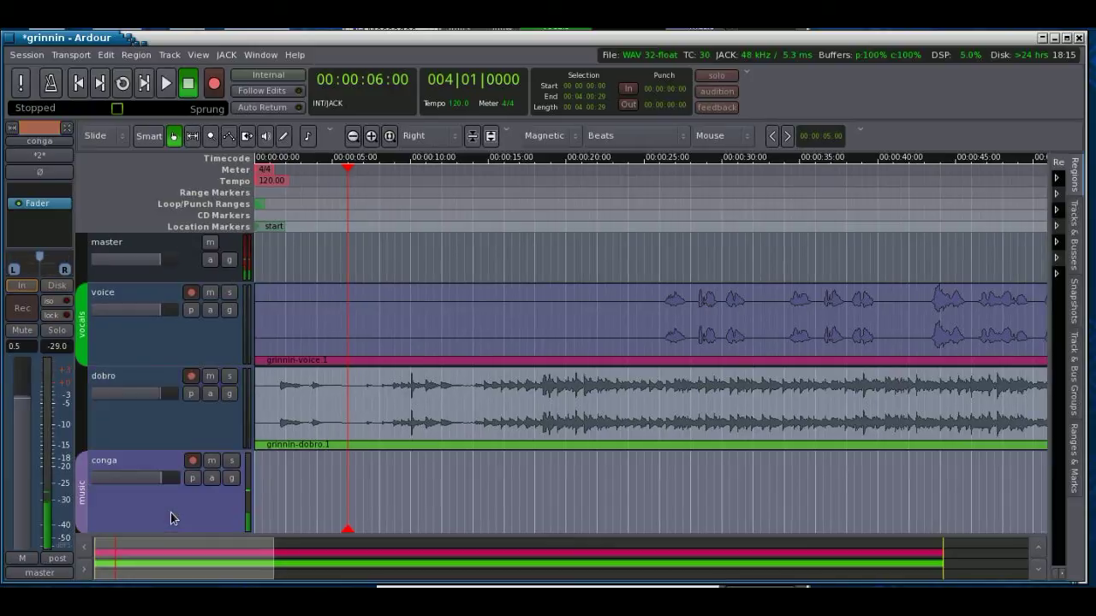
{"action": "left_click", "coordinate": [58, 558]}
{"action": "mouse_move", "coordinate": [23, 398]}
{"action": "left_mouse_down"}
{"action": "mouse_move", "coordinate": [33, 476]}
{"action": "mouse_move", "coordinate": [24, 397]}
{"action": "left_mouse_up"}
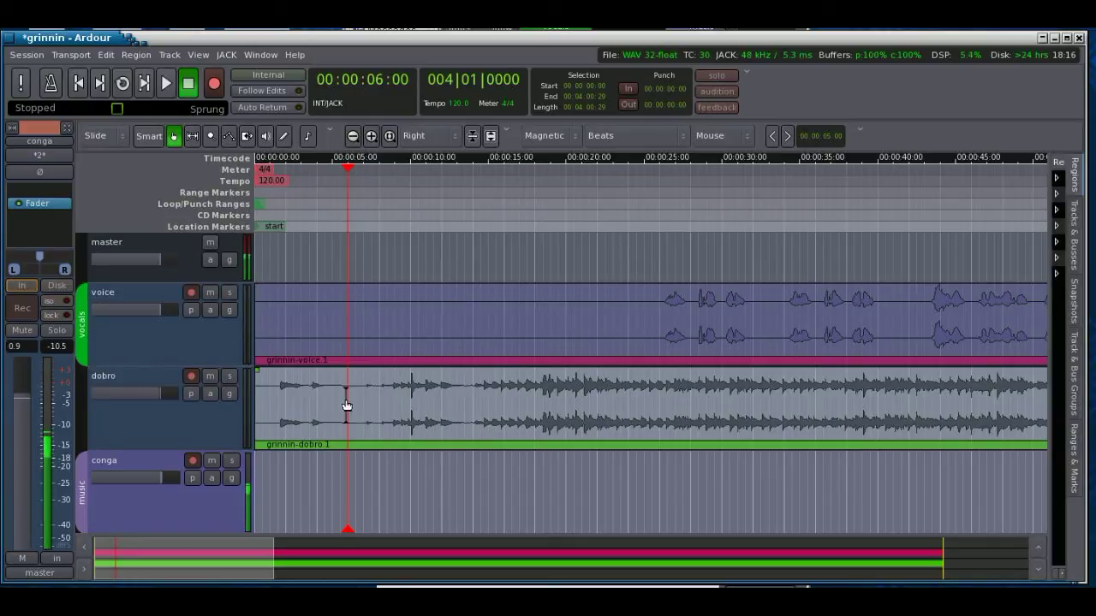
{"action": "mouse_move", "coordinate": [321, 404]}
{"action": "left_mouse_down"}
{"action": "mouse_move", "coordinate": [468, 404]}
{"action": "mouse_move", "coordinate": [357, 406]}
{"action": "mouse_move", "coordinate": [314, 394]}
{"action": "left_mouse_up"}
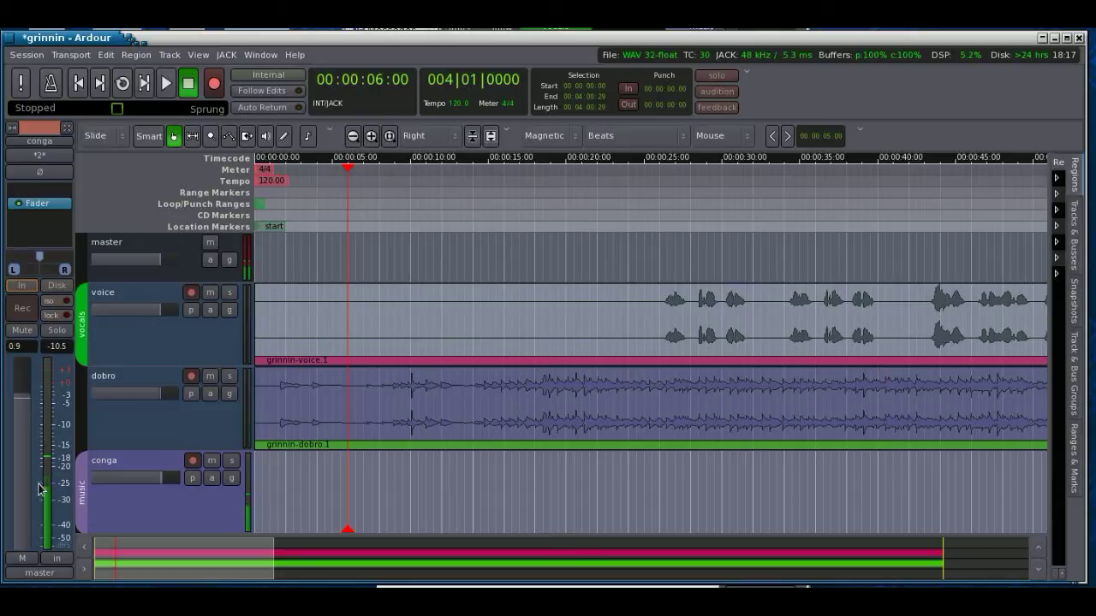
- Show the Mixer window and bring the conga strip's fader down, then back to -0.1 dB
{"action": "key", "text": "alt+m"}
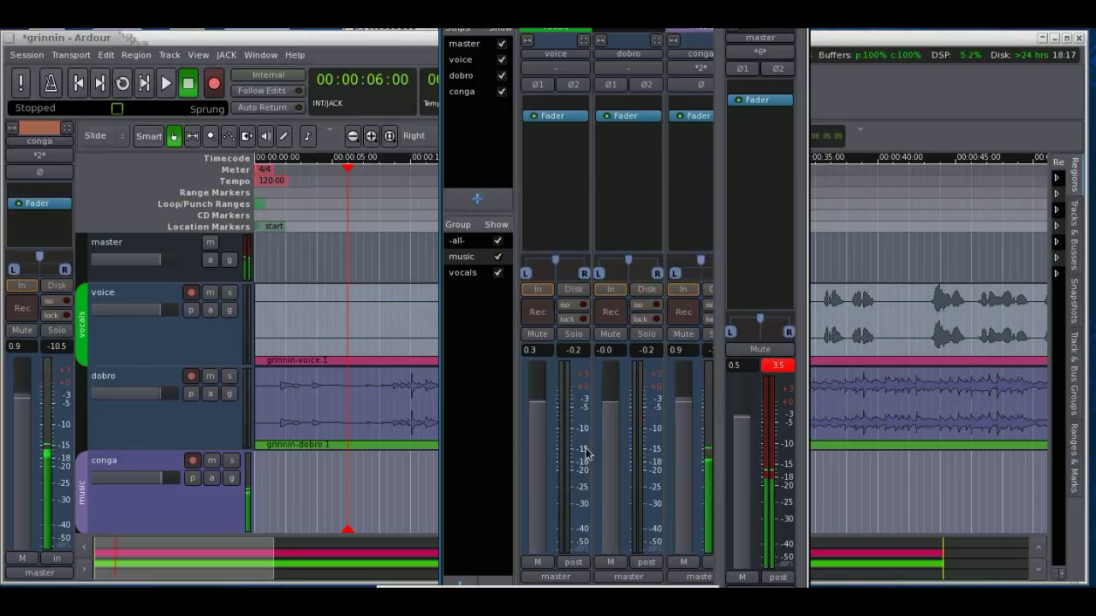
{"action": "mouse_move", "coordinate": [682, 408]}
{"action": "left_mouse_down"}
{"action": "mouse_move", "coordinate": [681, 529]}
{"action": "mouse_move", "coordinate": [671, 409]}
{"action": "left_mouse_up"}
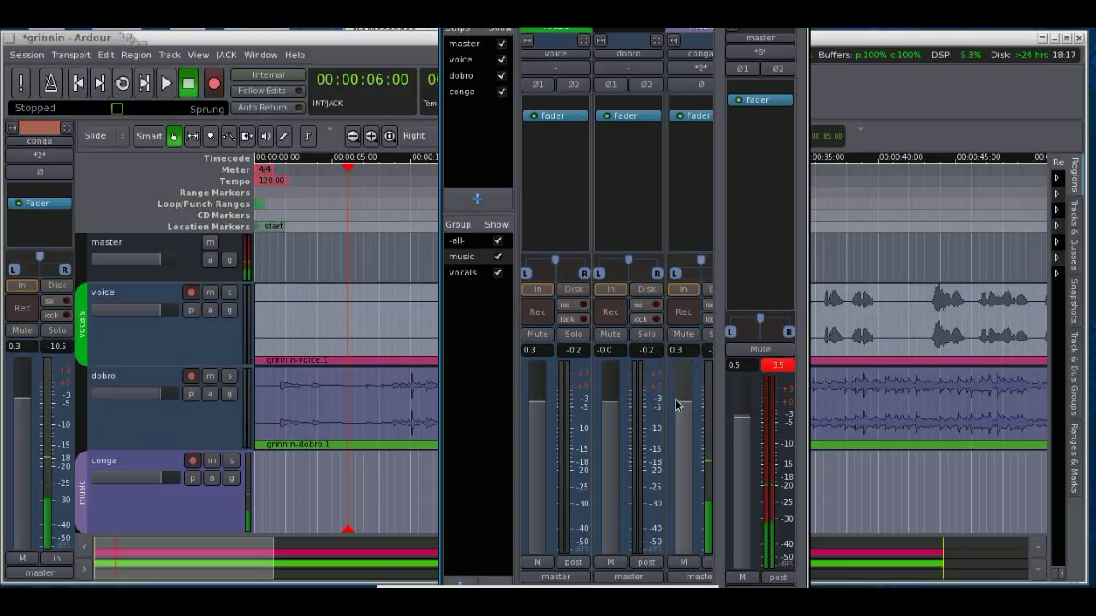
{"action": "mouse_move", "coordinate": [684, 409]}
{"action": "left_mouse_down"}
{"action": "mouse_move", "coordinate": [678, 511]}
{"action": "mouse_move", "coordinate": [681, 403]}
{"action": "left_mouse_up"}
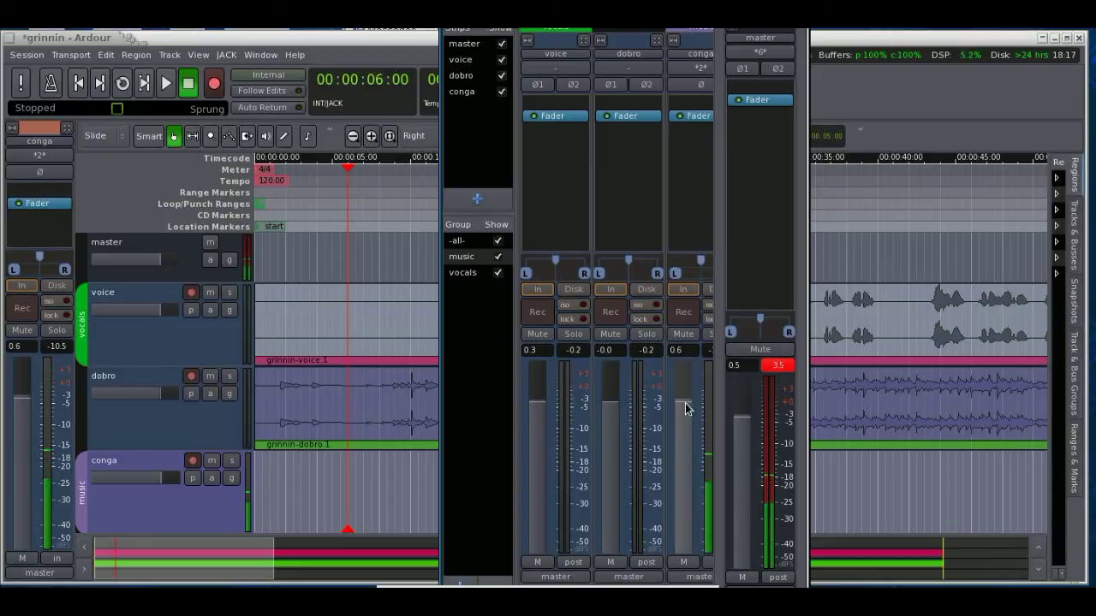
{"action": "mouse_move", "coordinate": [682, 411]}
{"action": "left_mouse_down"}
{"action": "mouse_move", "coordinate": [703, 524]}
{"action": "mouse_move", "coordinate": [685, 505]}
{"action": "mouse_move", "coordinate": [685, 409]}
{"action": "left_mouse_up"}
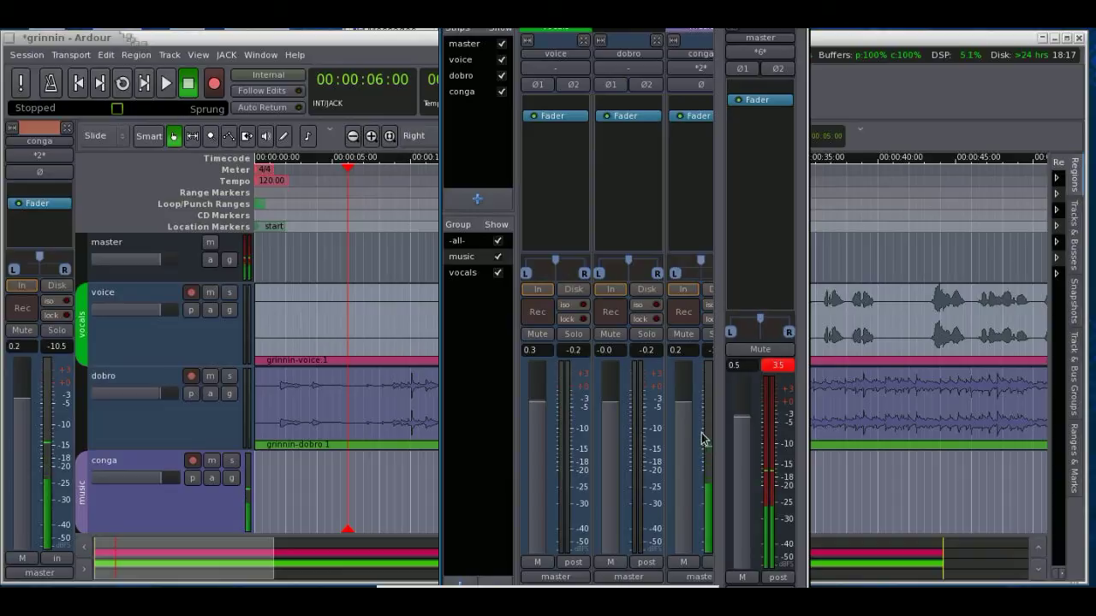
{"action": "mouse_move", "coordinate": [684, 409]}
{"action": "left_mouse_down"}
{"action": "mouse_move", "coordinate": [687, 536]}
{"action": "mouse_move", "coordinate": [673, 386]}
{"action": "mouse_move", "coordinate": [687, 552]}
{"action": "mouse_move", "coordinate": [694, 407]}
{"action": "left_mouse_up"}
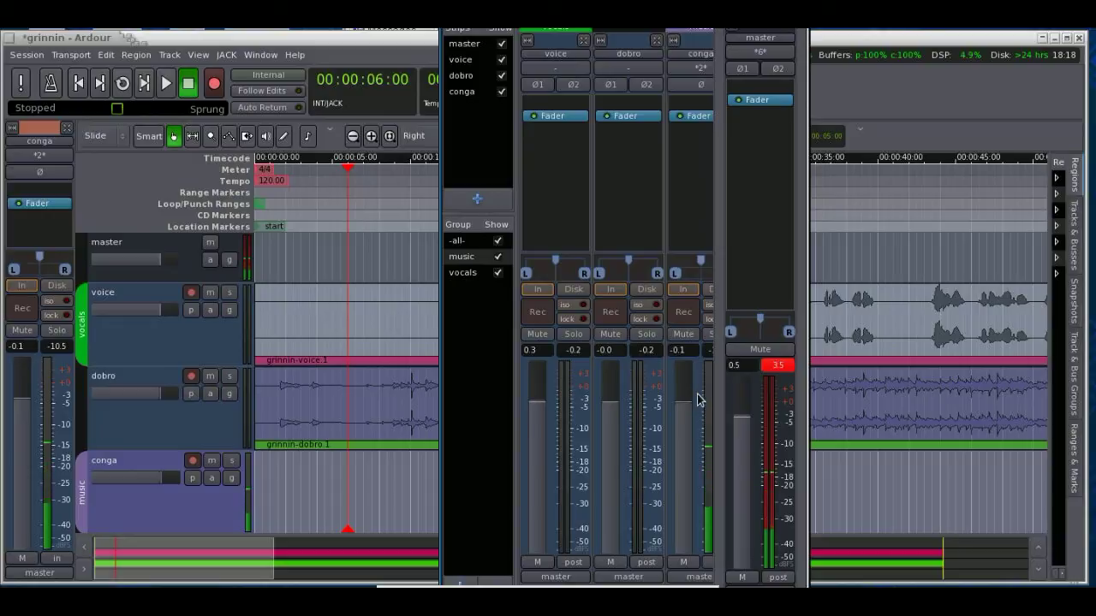
- Hide the Mixer window with Alt+M, returning to the 'grinnin' editor
{"action": "key", "text": "alt+m"}
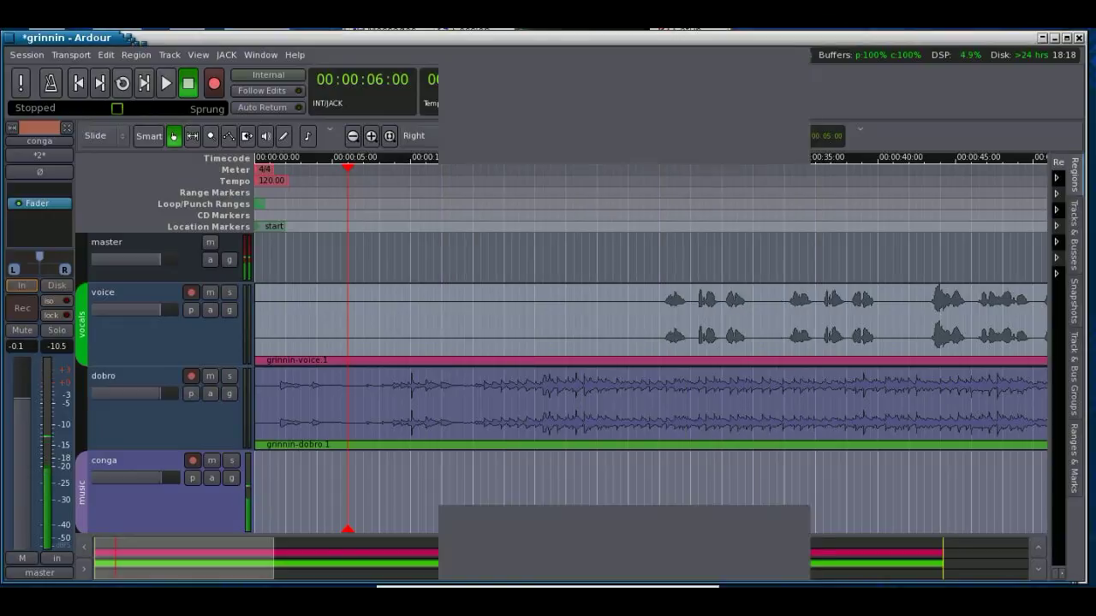